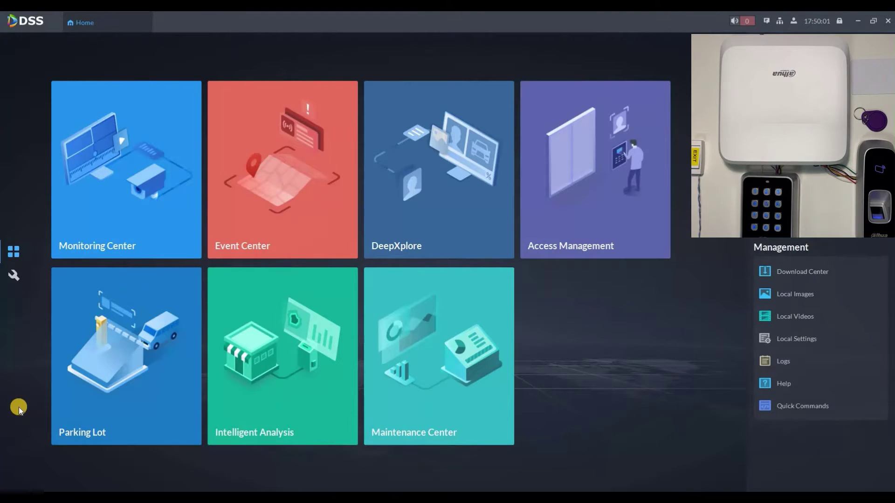
# - Add the discovered 192.168.1.106 access controller under Config > Device, entering its login password
pyautogui.click(16, 276)
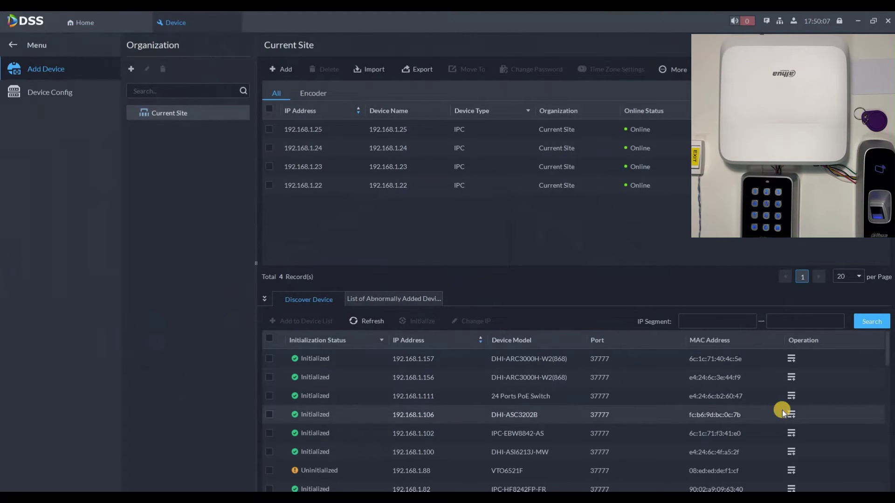
pyautogui.click(790, 414)
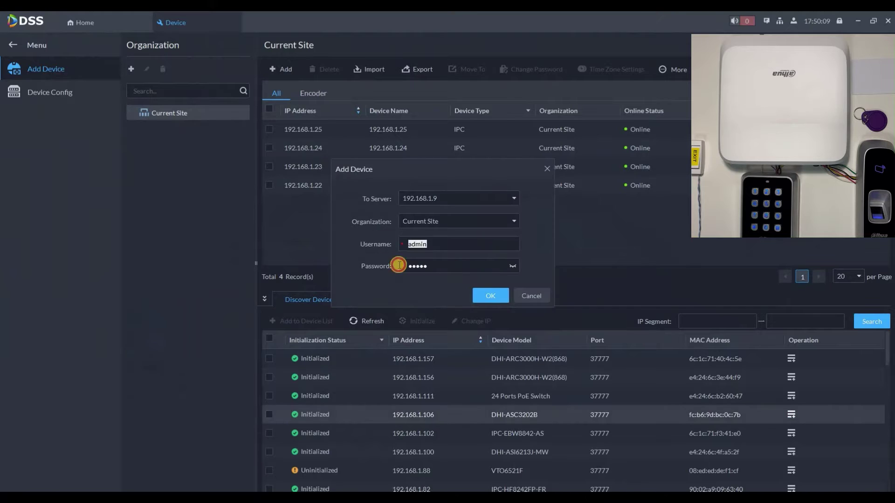
pyautogui.click(396, 264)
pyautogui.write('admin123')
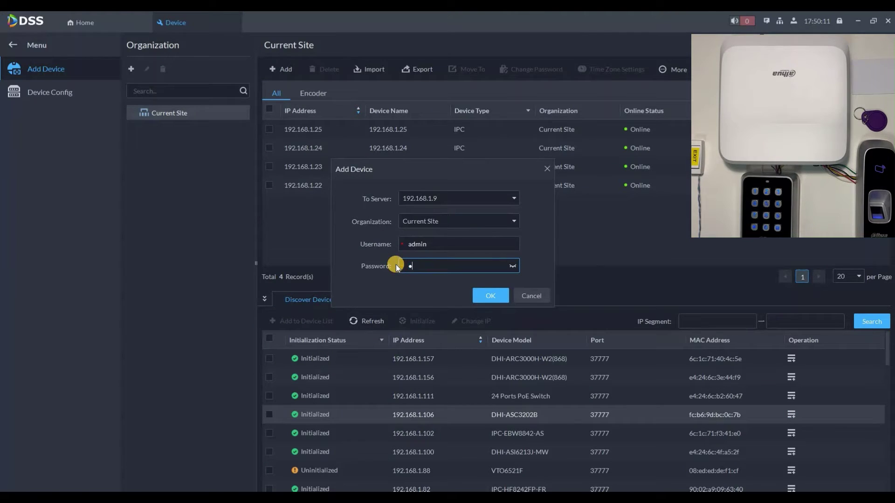
pyautogui.click(494, 298)
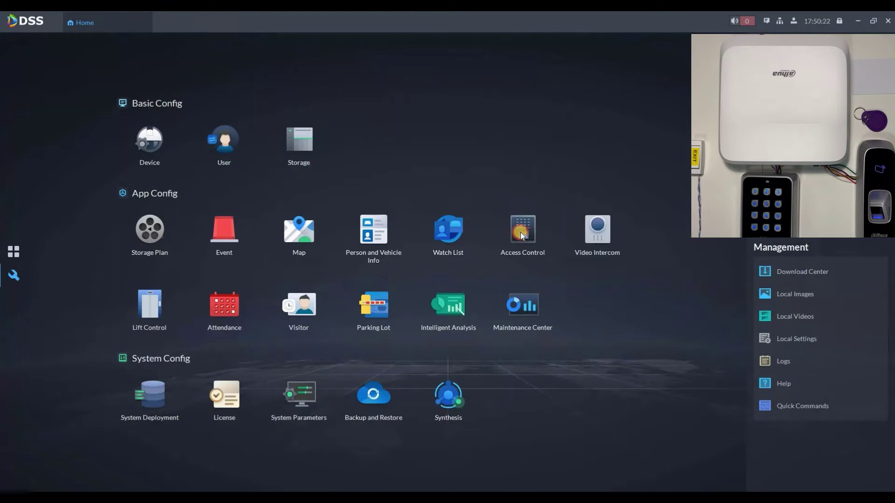
# - In Access Control, create a door group named 'Door Group 1' with Door1 of 192.168.1.106 ticked
pyautogui.click(520, 231)
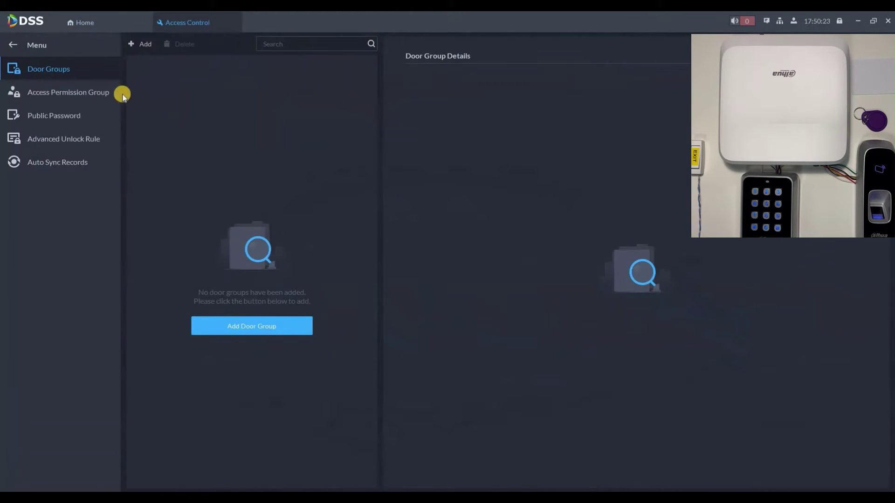
pyautogui.click(265, 329)
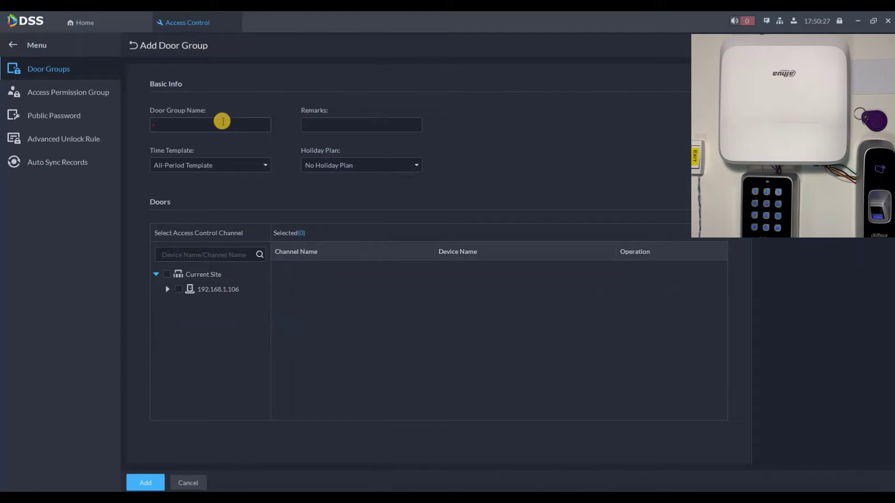
pyautogui.click(223, 122)
pyautogui.write('Door Group 1')
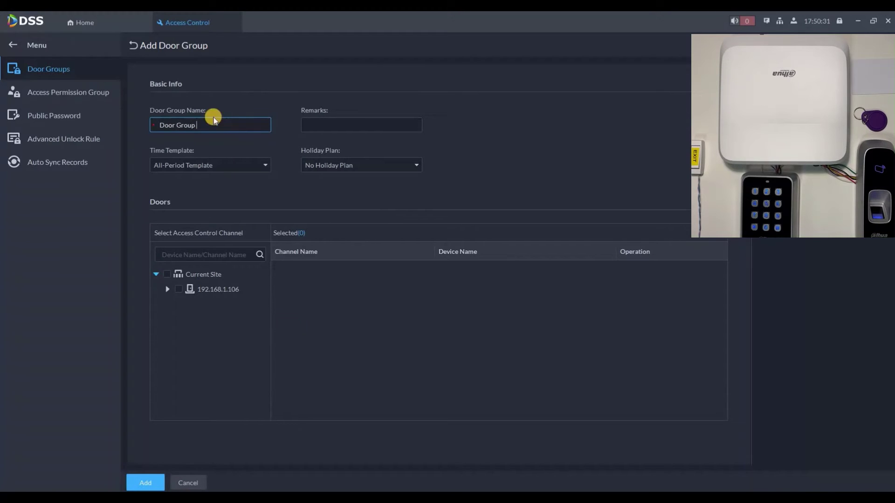
pyautogui.click(165, 290)
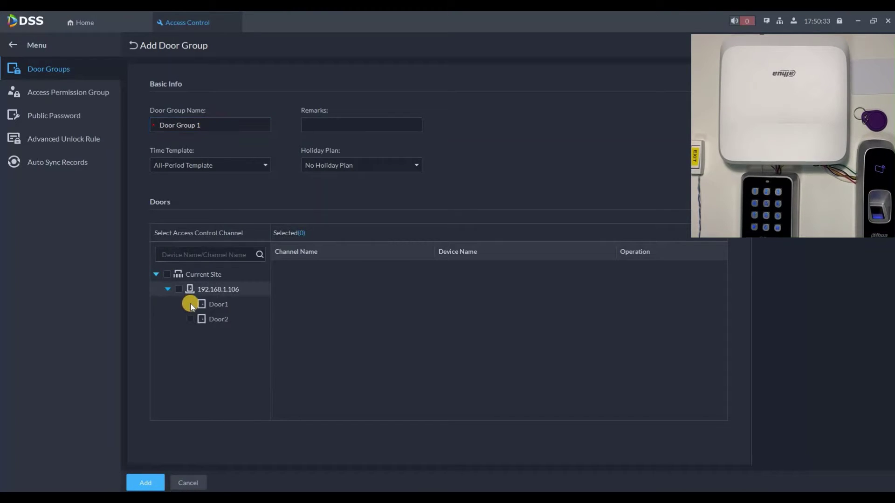
pyautogui.click(190, 304)
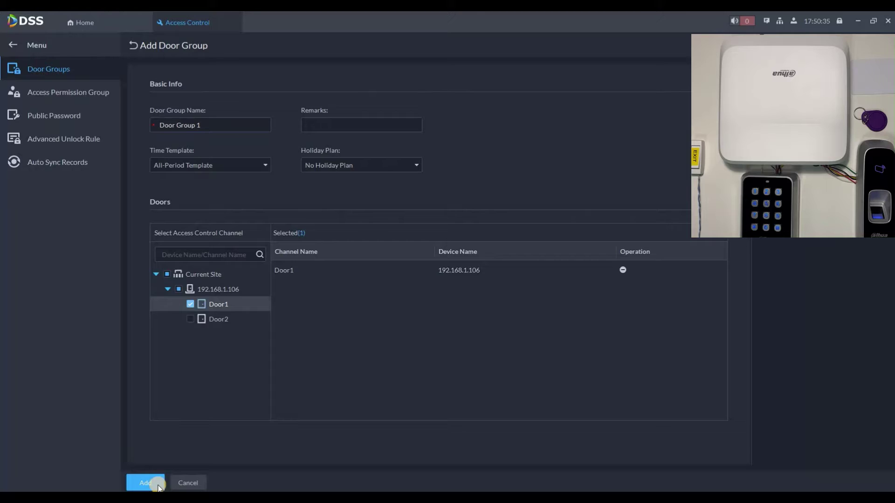
# - Save Door Group 1, then create 'Door Group 2' with remark 'test' containing Door1 and Door2
pyautogui.click(134, 45)
pyautogui.click(132, 42)
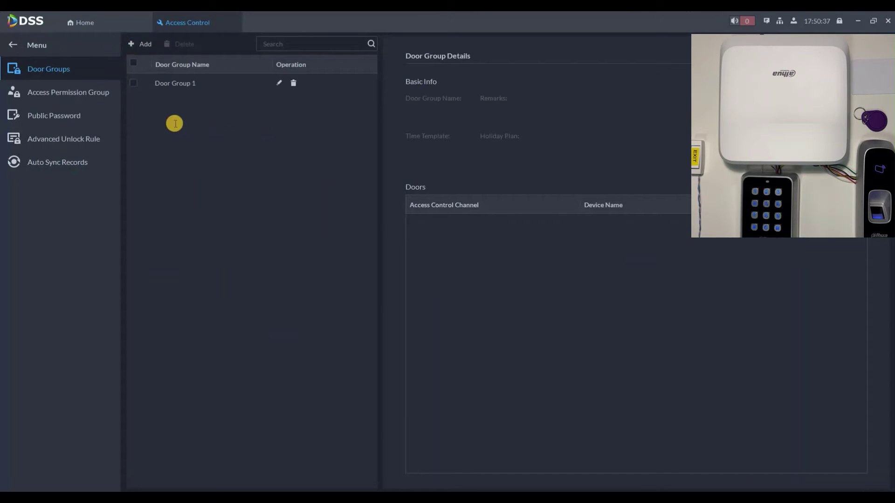
pyautogui.click(175, 123)
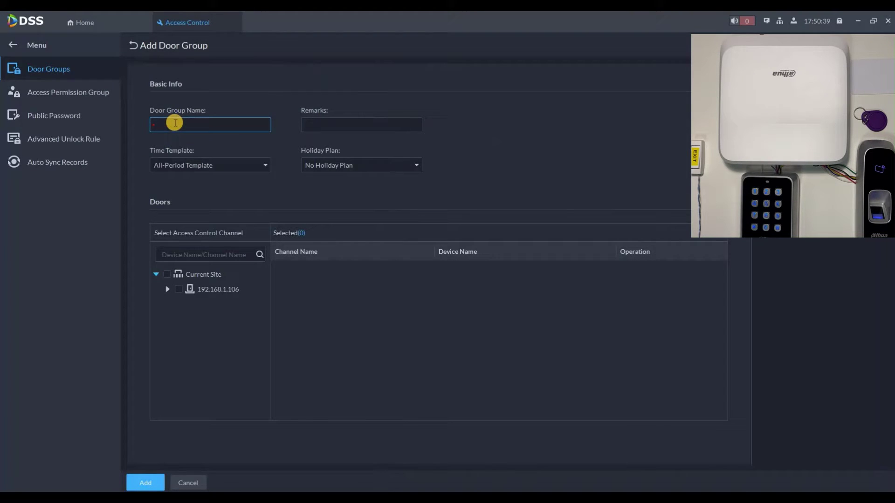
pyautogui.write('Door Group 2')
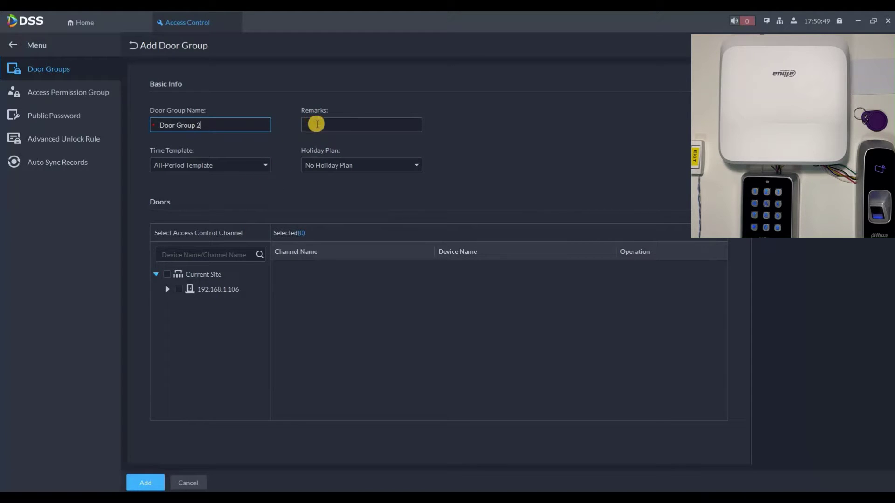
pyautogui.press('Tab')
pyautogui.write('test')
pyautogui.click(166, 274)
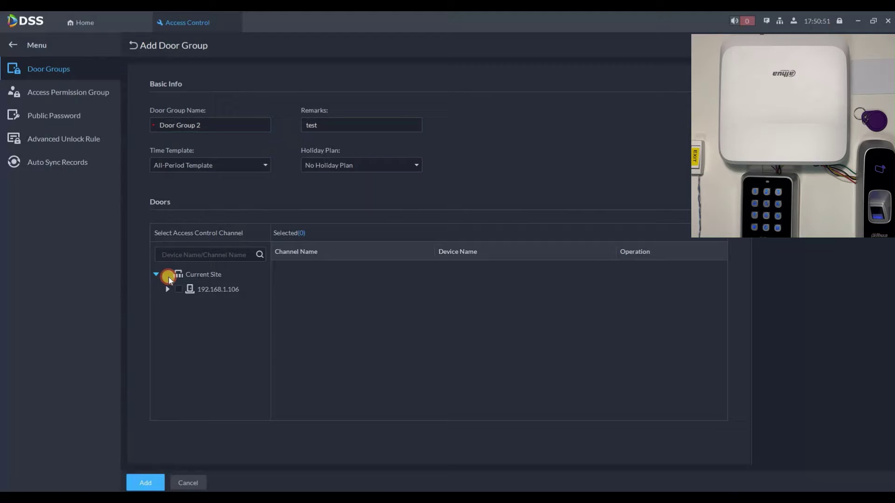
pyautogui.click(200, 276)
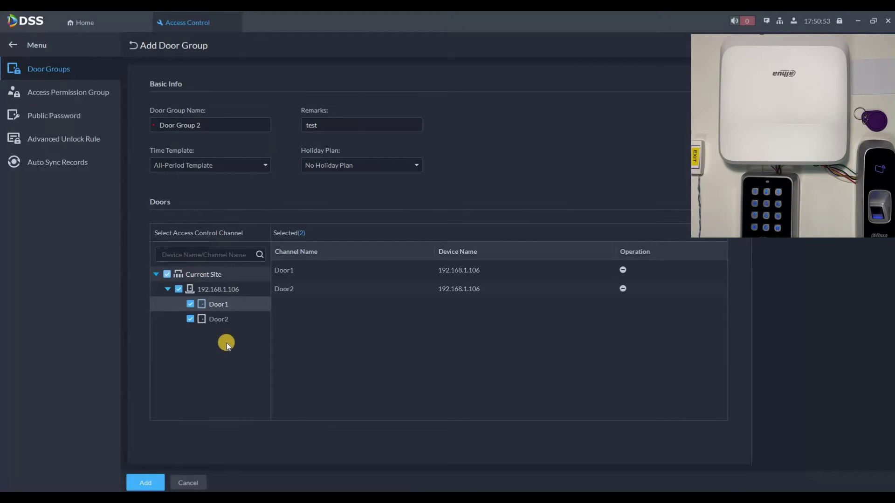
pyautogui.click(147, 479)
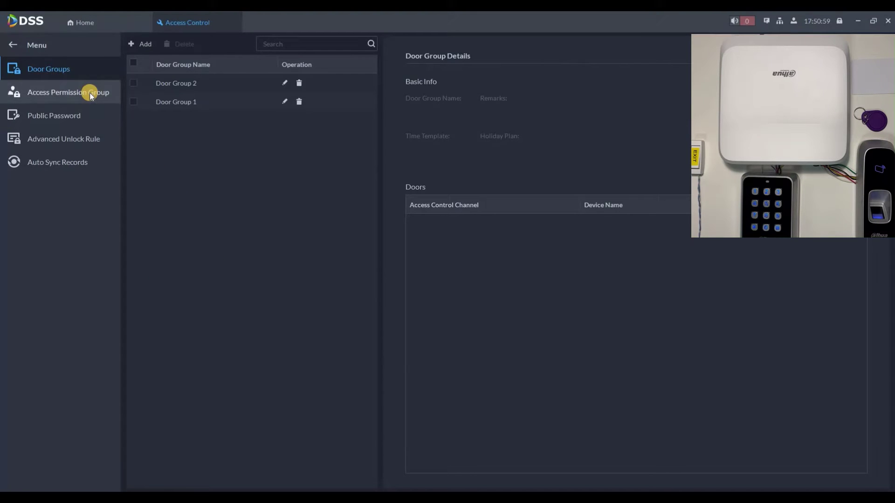
# - Create access permission group 'Access Group 1' covering Door Group 1
pyautogui.click(100, 86)
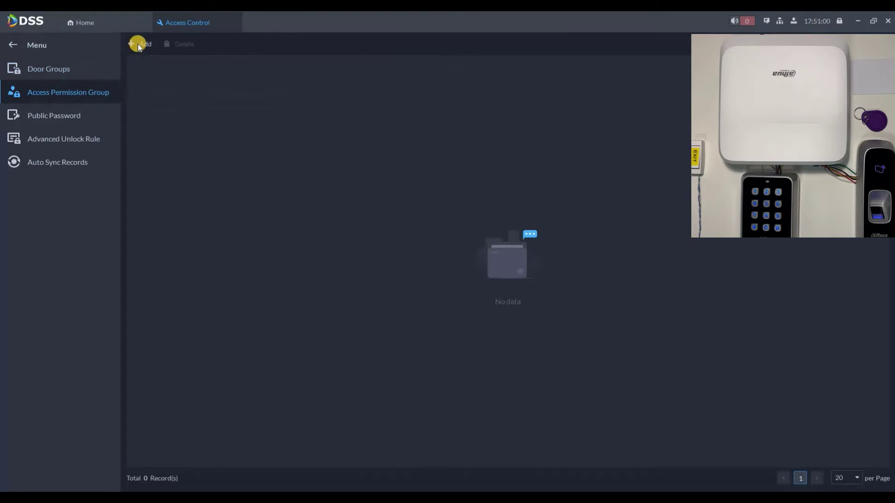
pyautogui.click(193, 121)
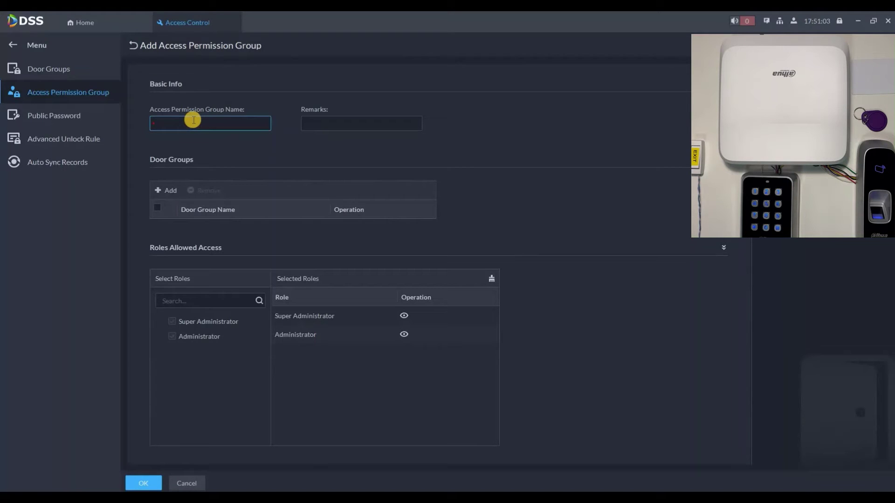
pyautogui.write('Access Group 1')
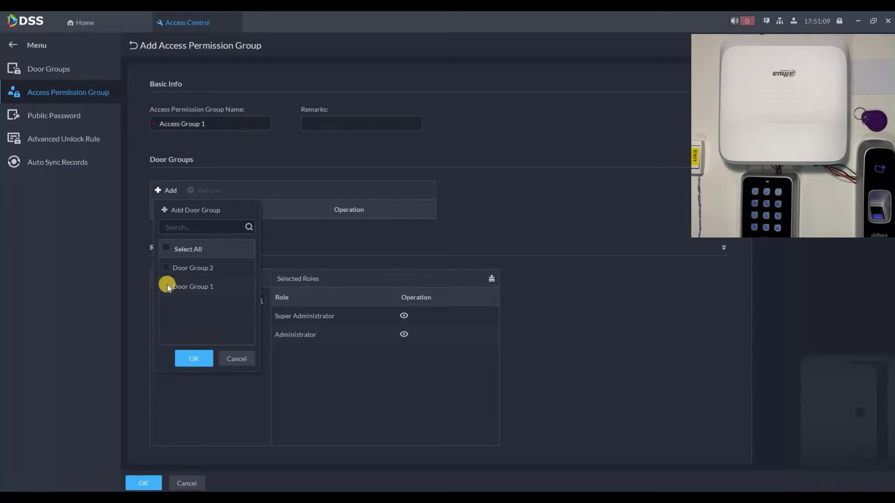
pyautogui.click(167, 286)
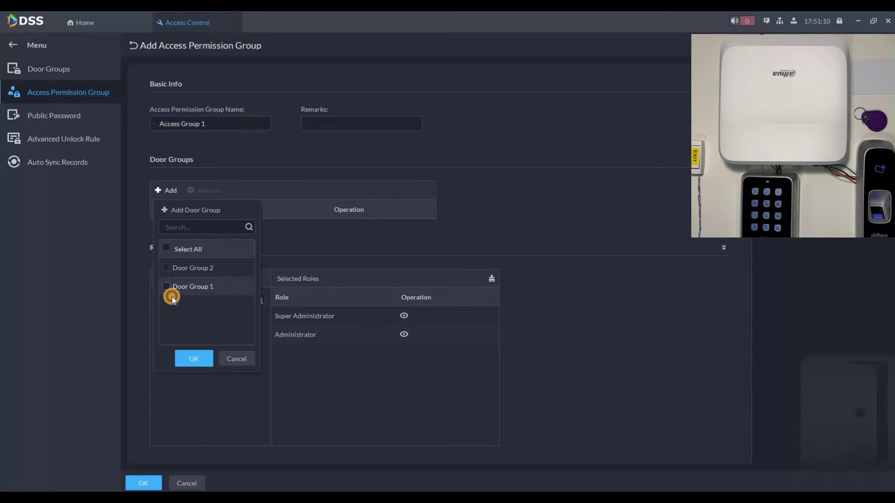
pyautogui.click(194, 357)
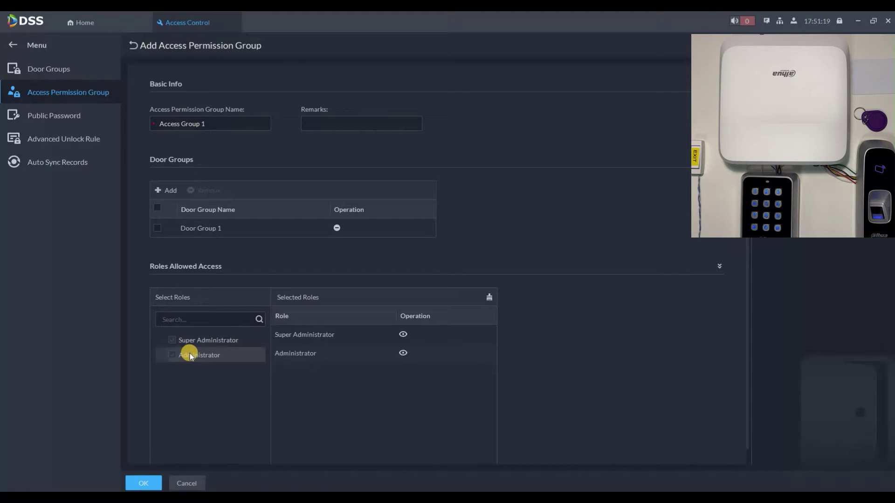
pyautogui.click(152, 484)
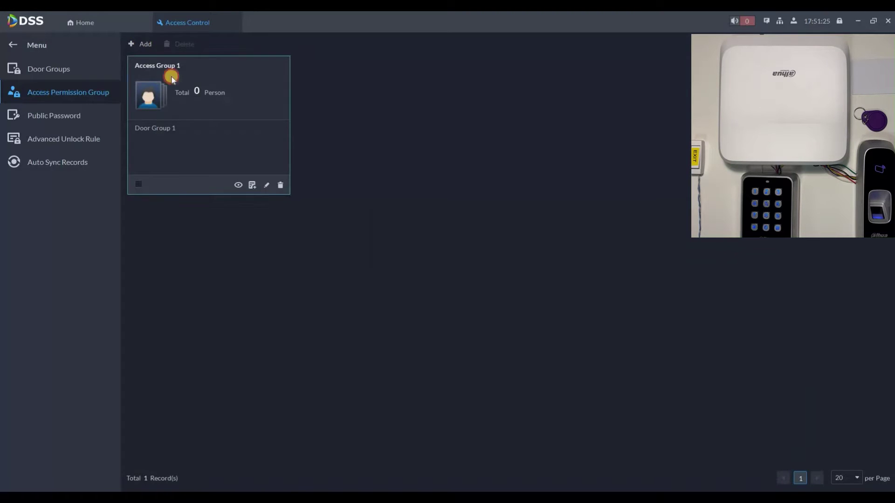
# - Create 'Access Group 2' covering Door Group 2, then return to the Home screen
pyautogui.click(140, 44)
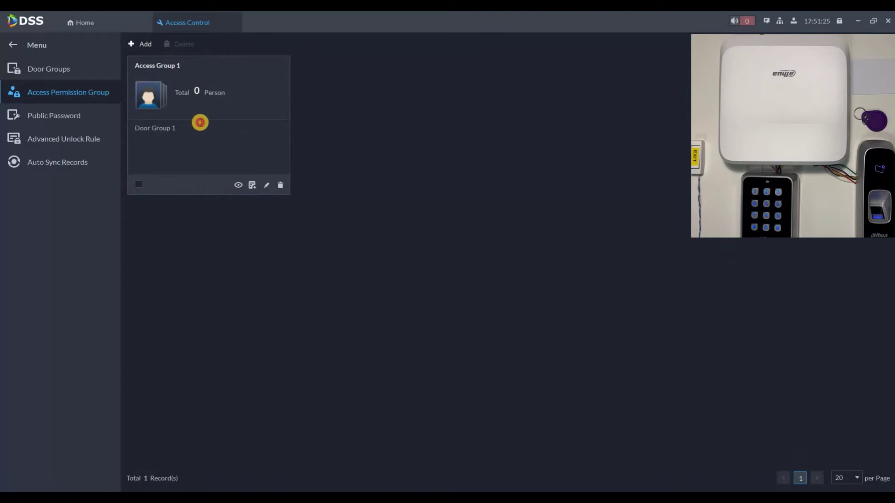
pyautogui.click(200, 122)
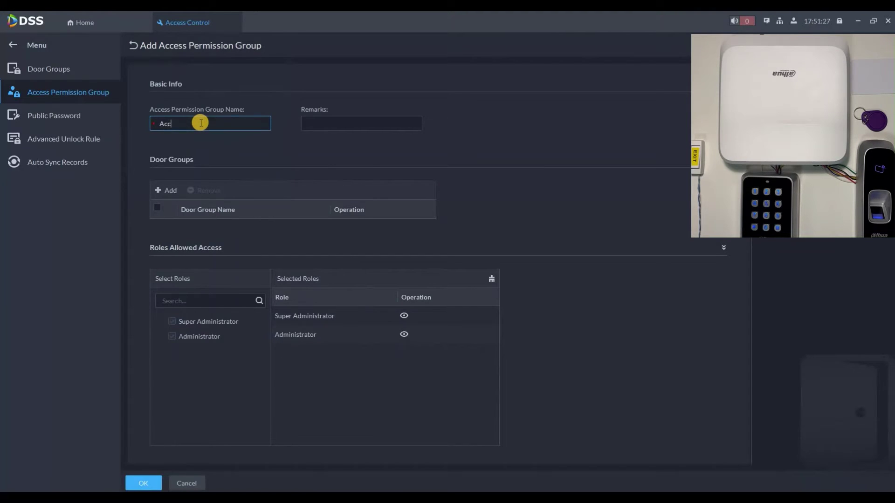
pyautogui.write('Access Group 2')
pyautogui.click(167, 190)
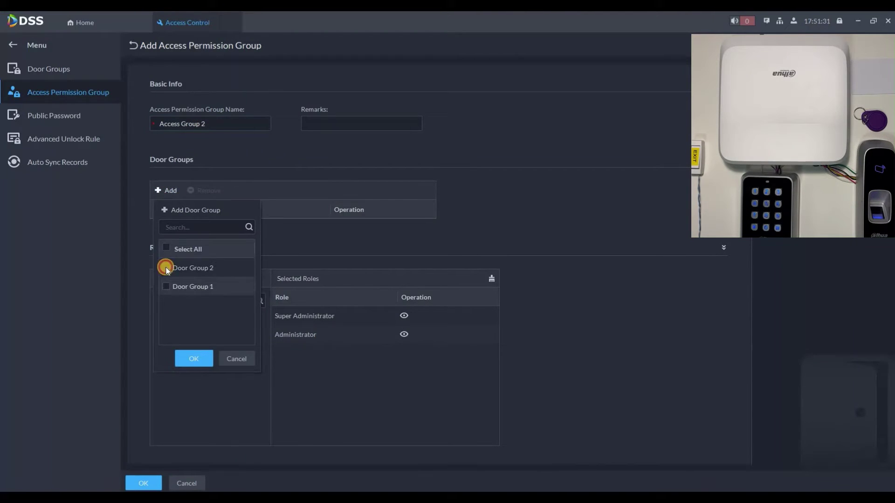
pyautogui.click(160, 189)
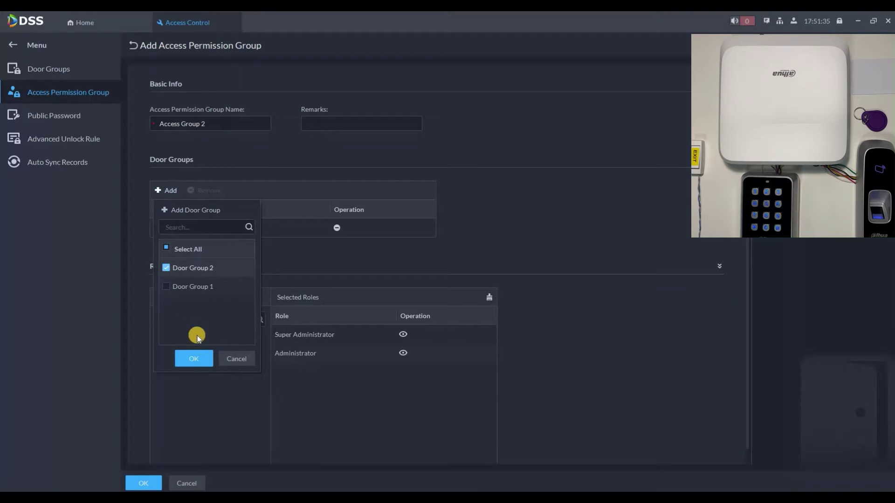
pyautogui.click(186, 286)
pyautogui.click(160, 191)
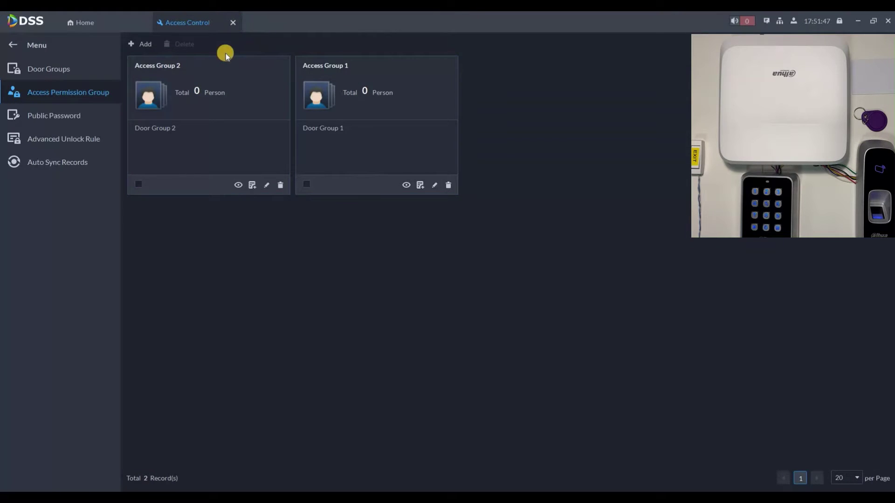
pyautogui.click(233, 23)
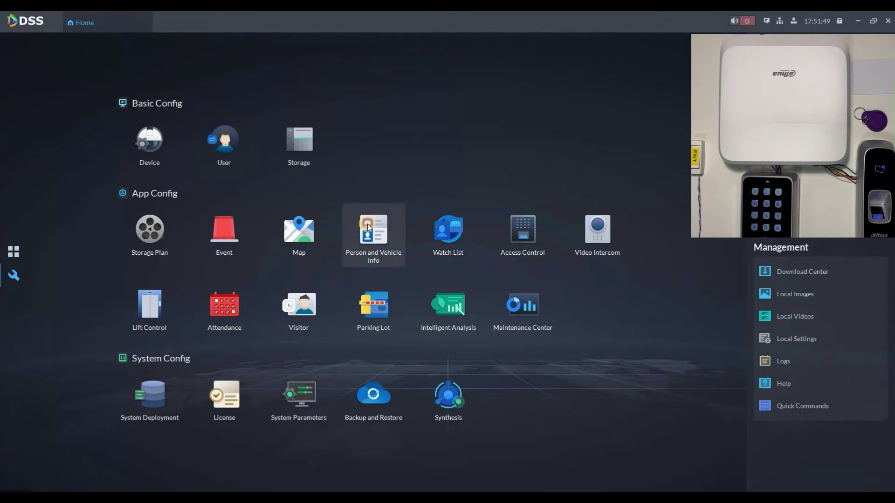
# - In Person and Vehicle Info, create the 'Employees' group and begin adding a person to it
pyautogui.click(368, 228)
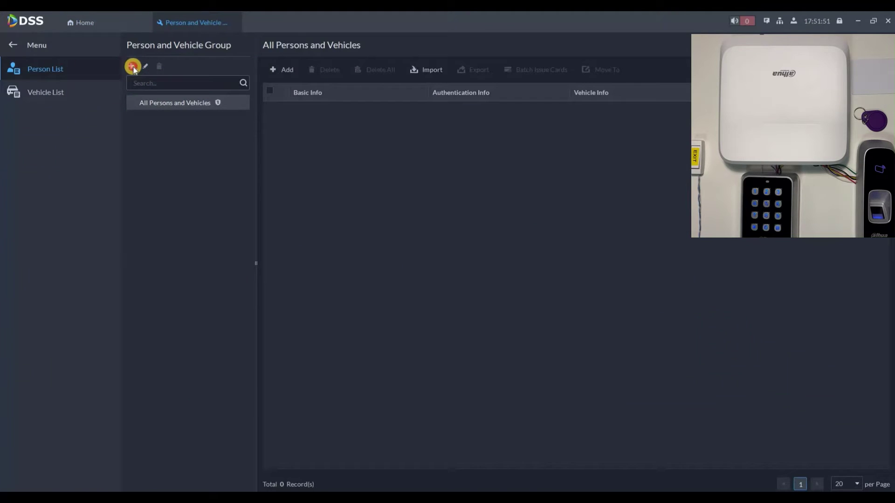
pyautogui.click(133, 66)
pyautogui.click(191, 148)
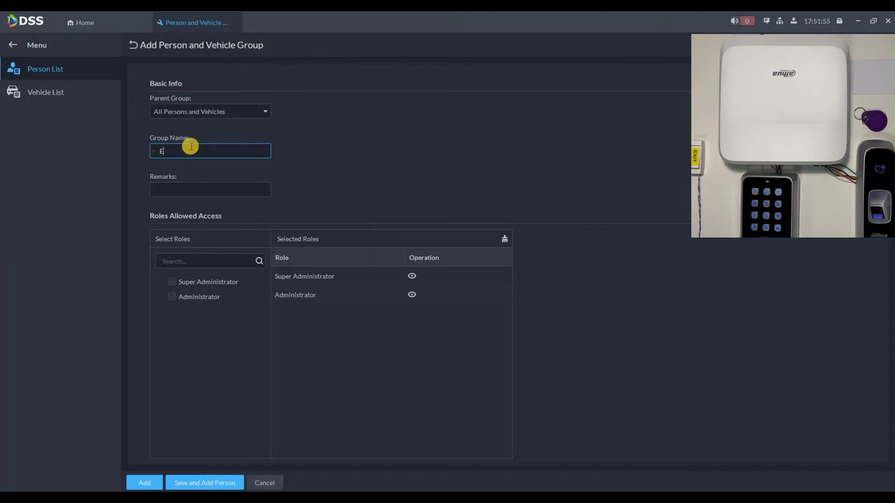
pyautogui.write('Employees')
pyautogui.click(181, 483)
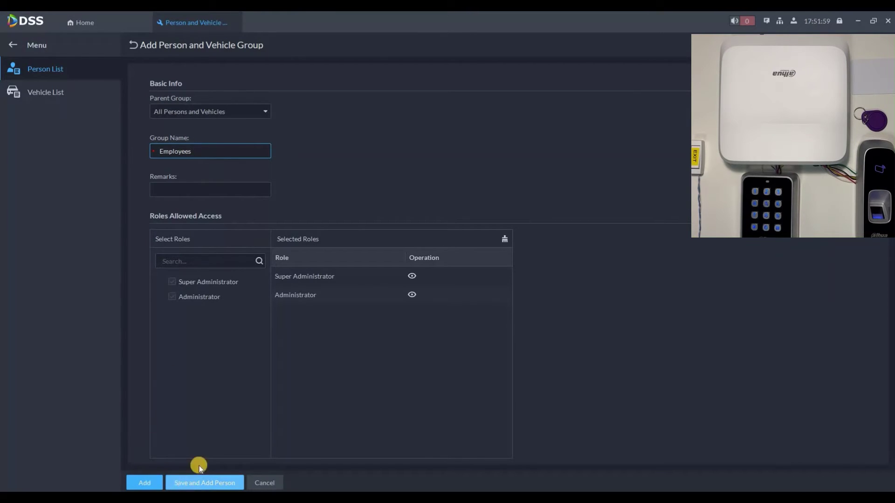
# - Enter the employee's name and upload their face photo from Pictures > Faces
pyautogui.click(201, 156)
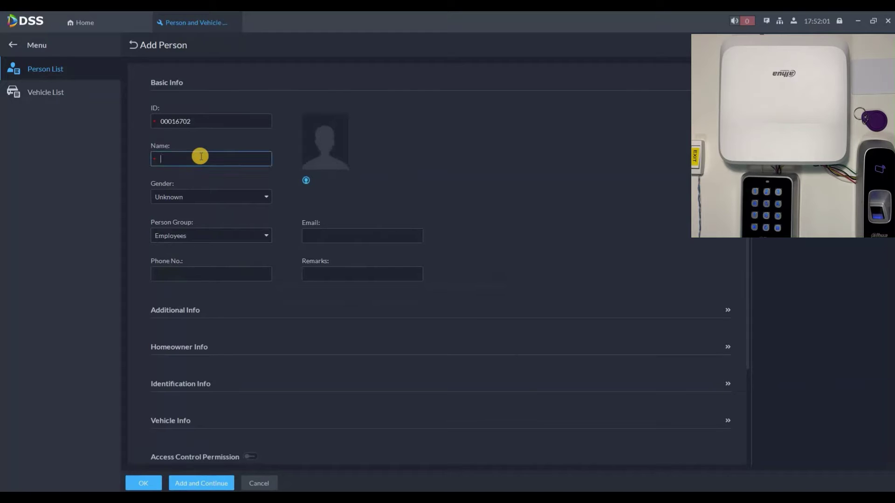
pyautogui.write('David')
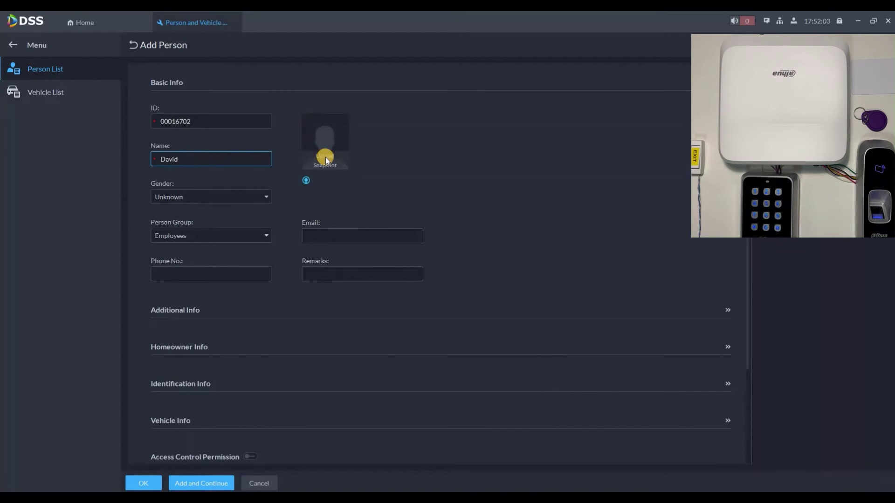
pyautogui.scroll(1, 44, 201)
pyautogui.click(46, 205)
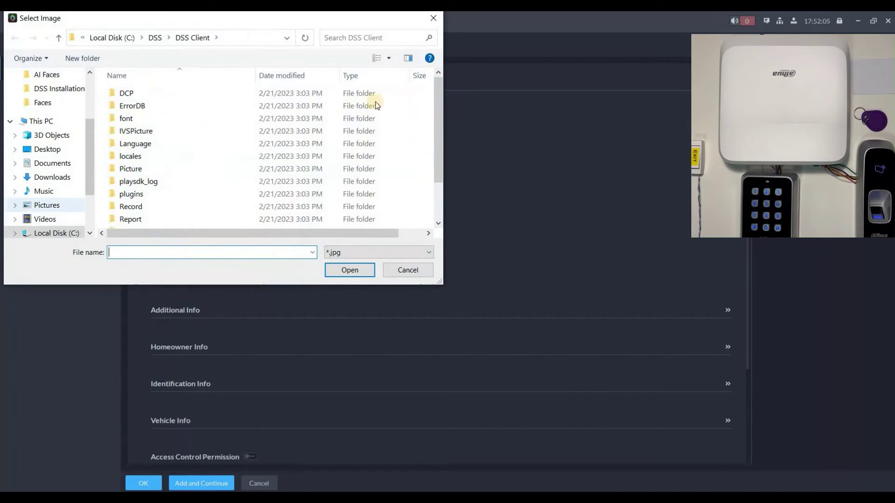
pyautogui.doubleClick(390, 100)
pyautogui.doubleClick(205, 110)
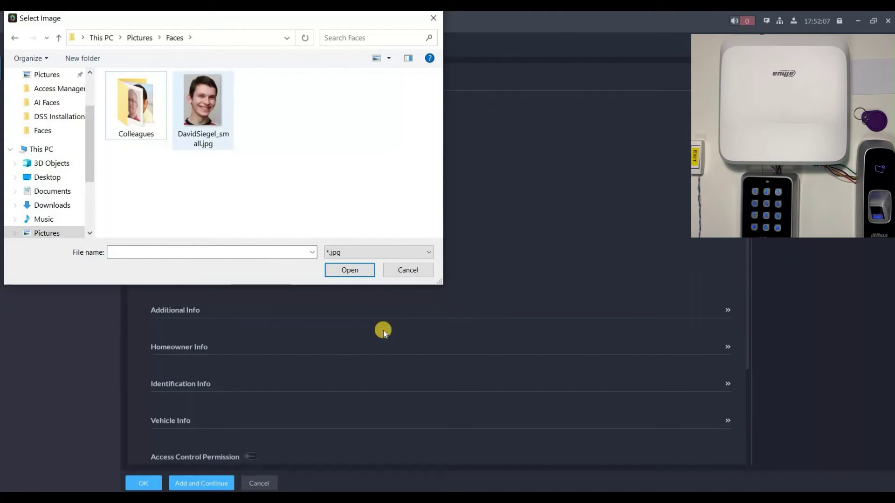
pyautogui.click(397, 364)
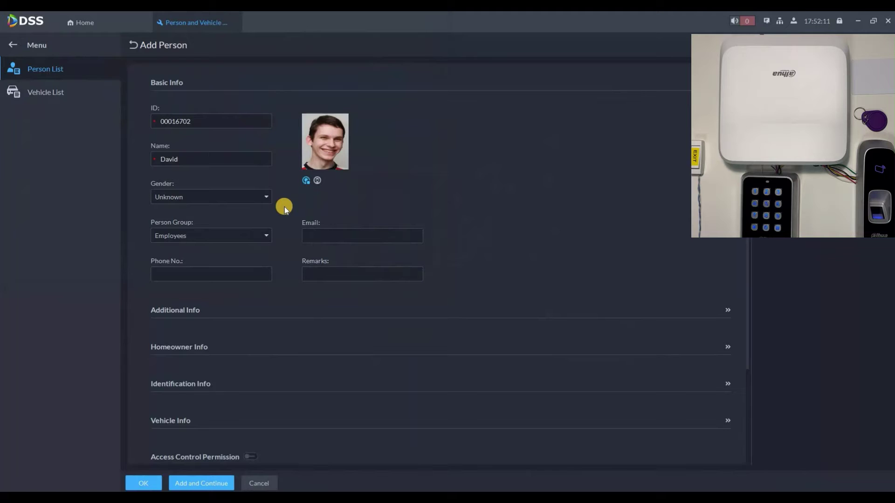
# - Expand the Identification Info section of the Add Person form
pyautogui.scroll(-3, 284, 209)
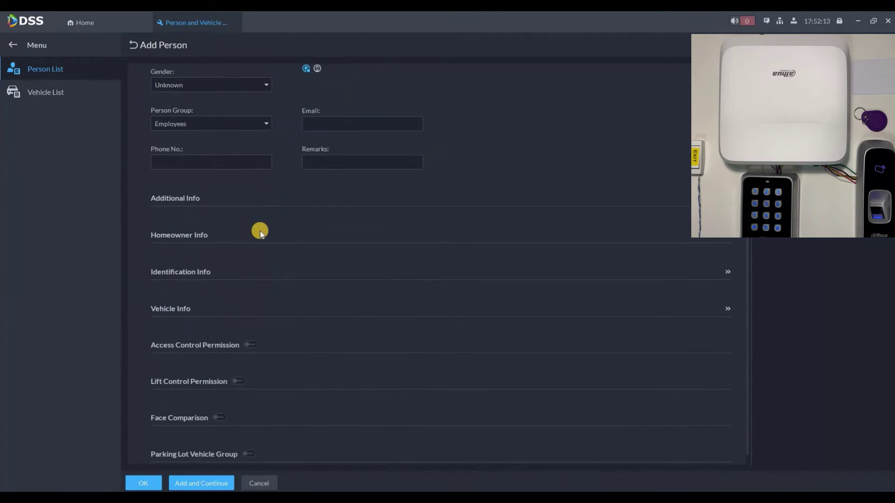
pyautogui.scroll(-1, 197, 261)
pyautogui.click(198, 261)
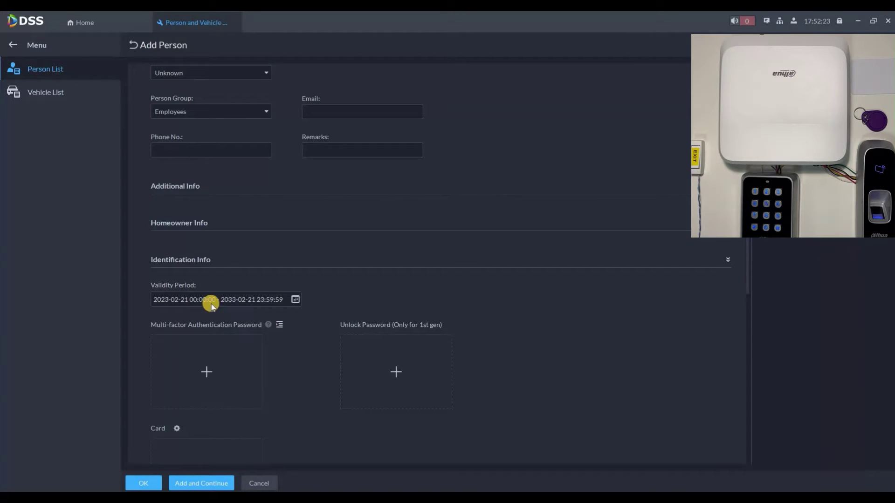
# - Set the card reader to Device 192.168.1.106 > Door1 > Reader 1 and add a new card
pyautogui.scroll(-3, 186, 293)
pyautogui.scroll(-1, 181, 289)
pyautogui.click(177, 288)
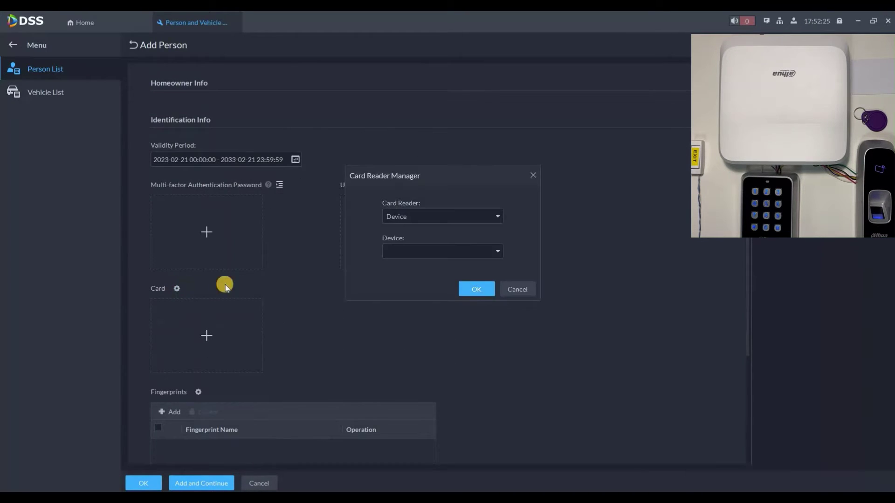
pyautogui.click(398, 217)
pyautogui.click(402, 231)
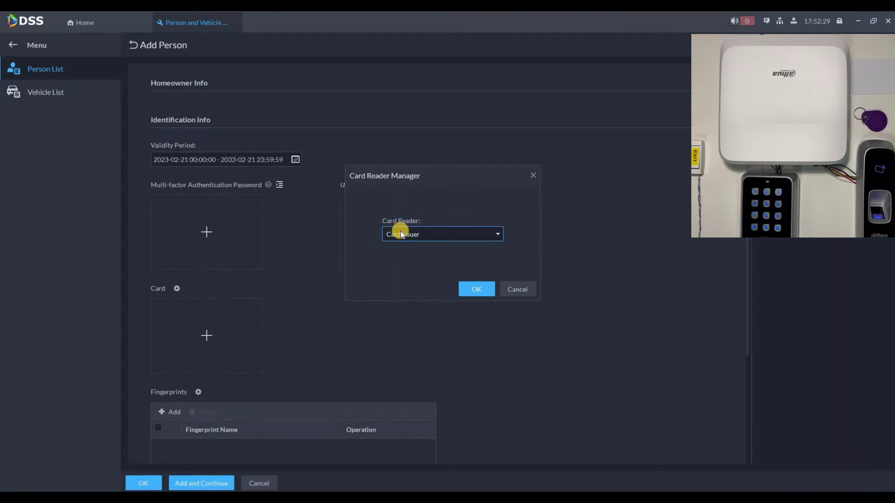
pyautogui.click(401, 236)
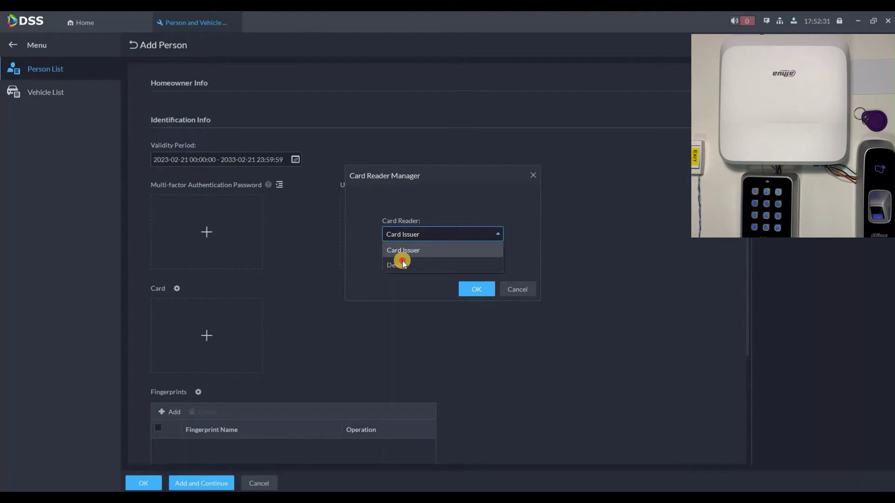
pyautogui.click(402, 262)
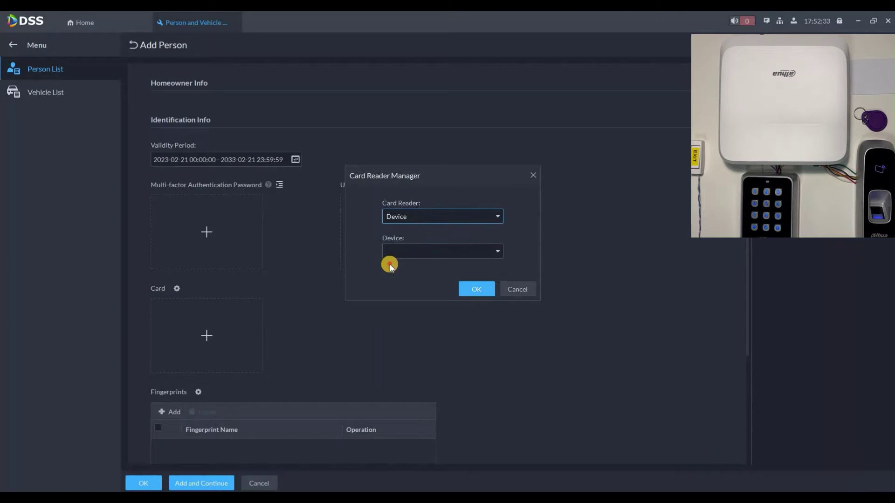
pyautogui.click(391, 254)
pyautogui.click(400, 278)
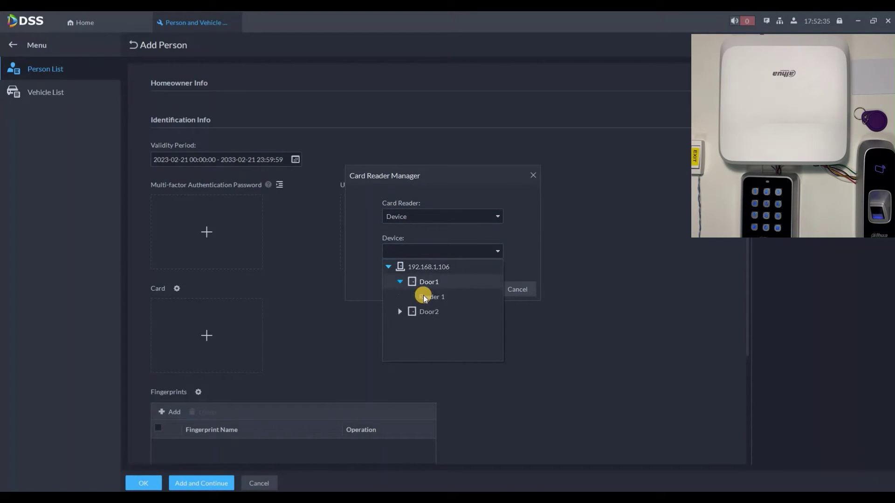
pyautogui.click(471, 292)
pyautogui.click(472, 288)
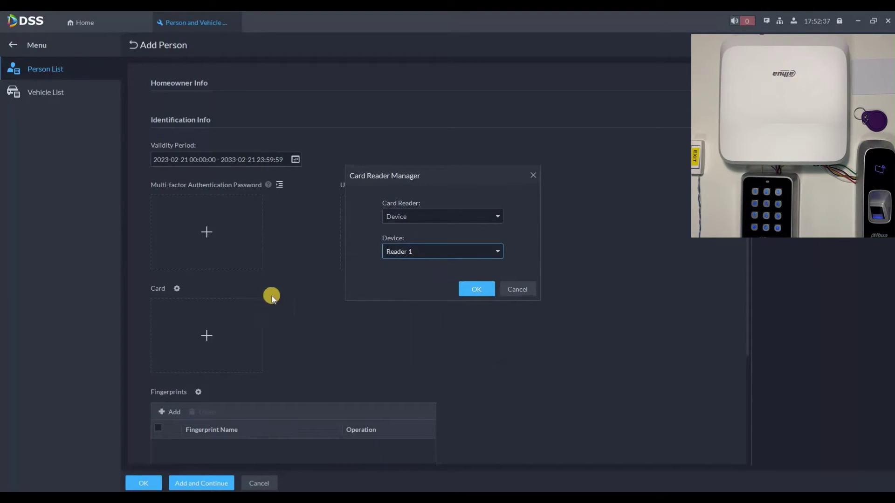
pyautogui.click(213, 328)
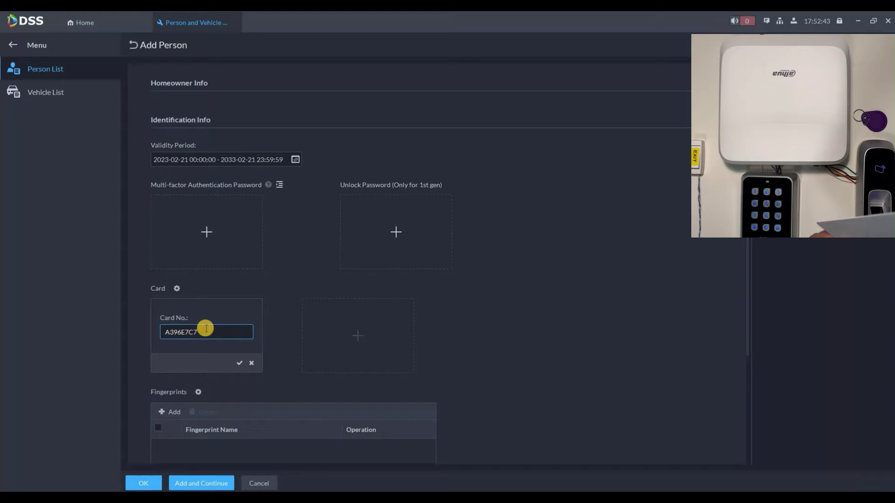
# - Save the person's entered card number
pyautogui.click(238, 362)
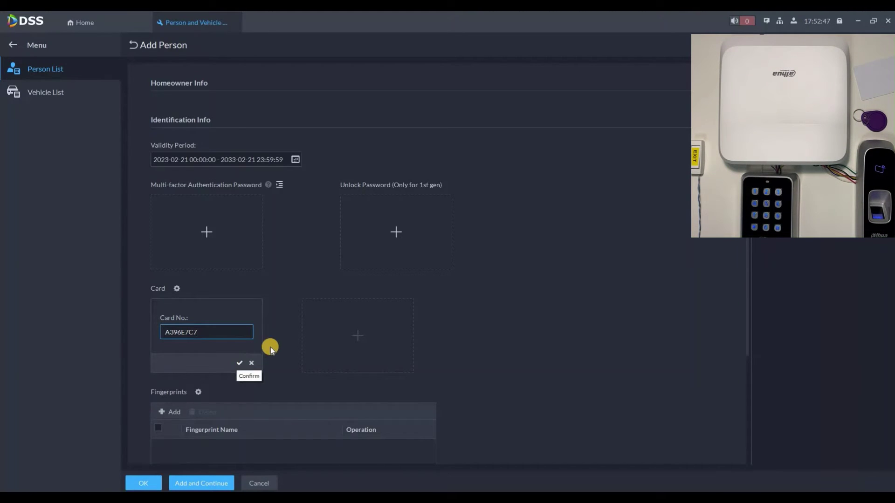
pyautogui.scroll(-1, 200, 294)
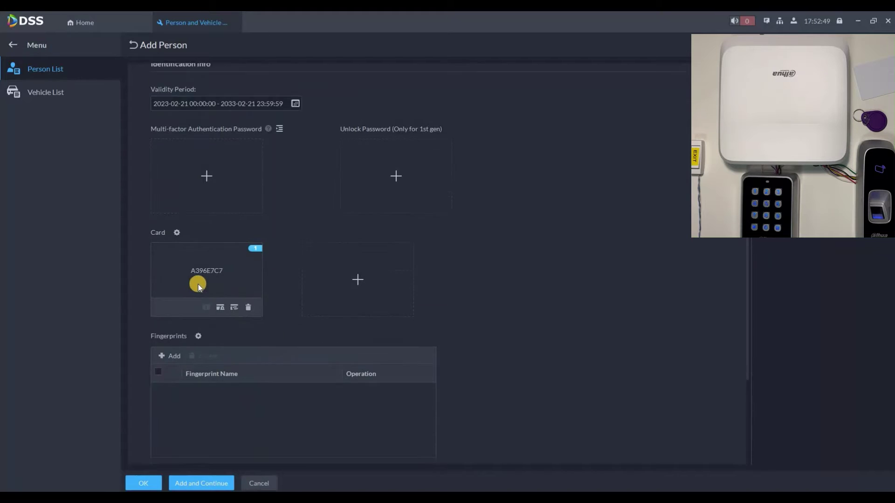
pyautogui.scroll(-1, 198, 285)
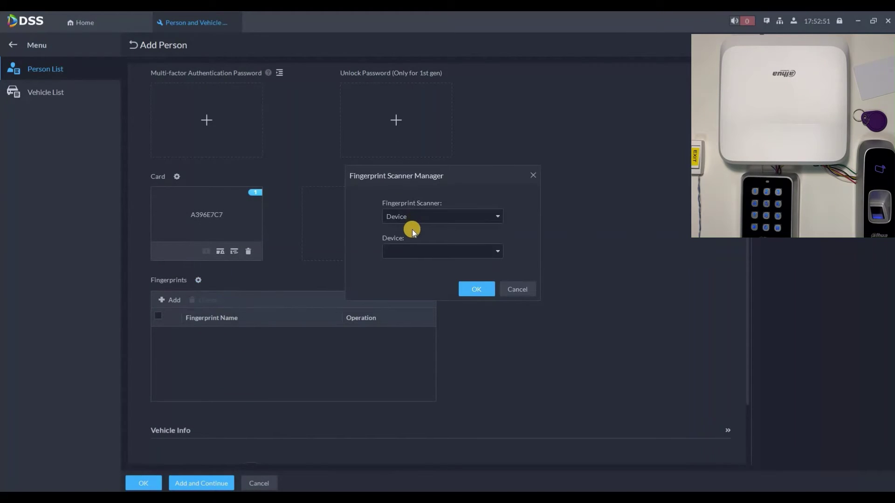
# - Set the fingerprint scanner to 192.168.1.106 Door 1 Reader 1 and capture the first fingerprint
pyautogui.click(413, 226)
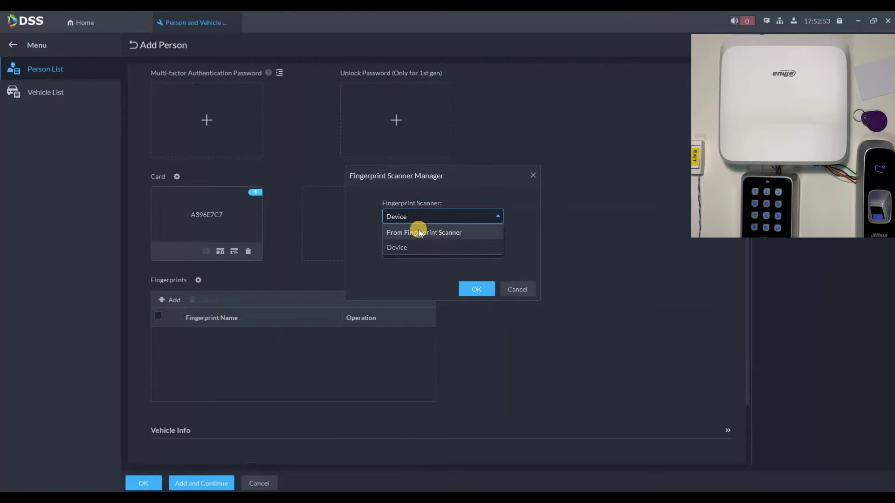
pyautogui.click(401, 246)
pyautogui.click(396, 254)
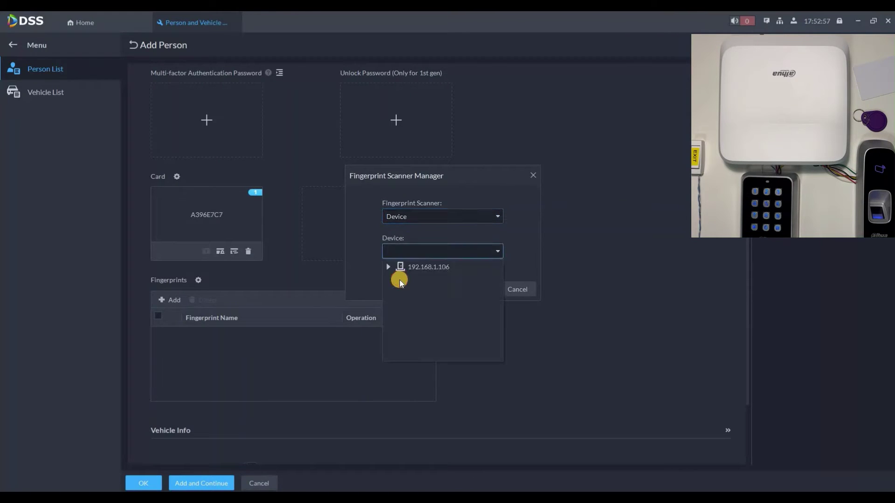
pyautogui.doubleClick(459, 279)
pyautogui.click(429, 295)
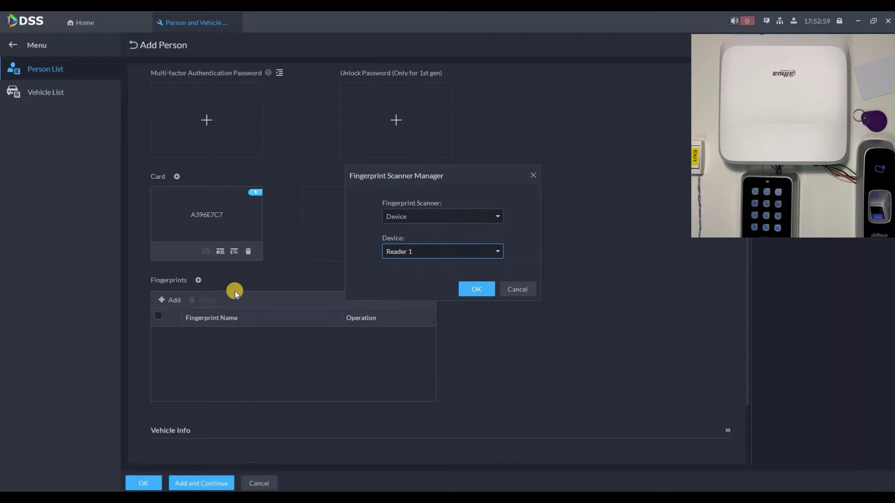
pyautogui.click(170, 301)
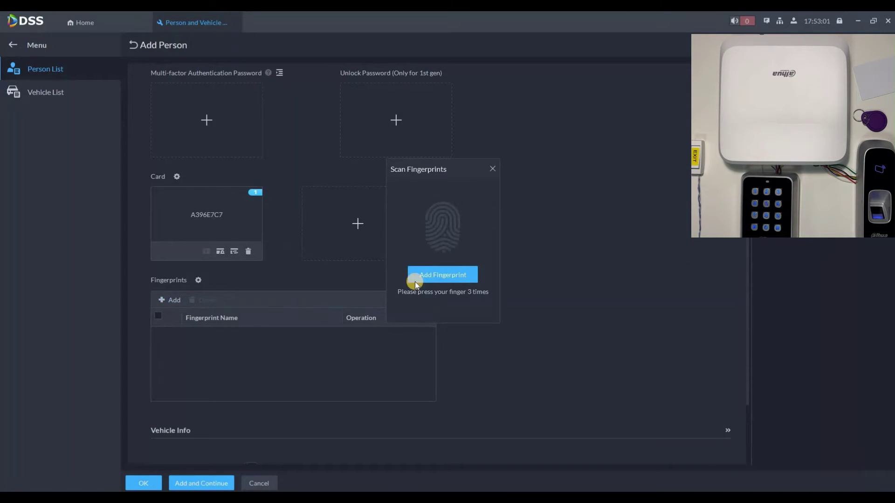
pyautogui.click(416, 279)
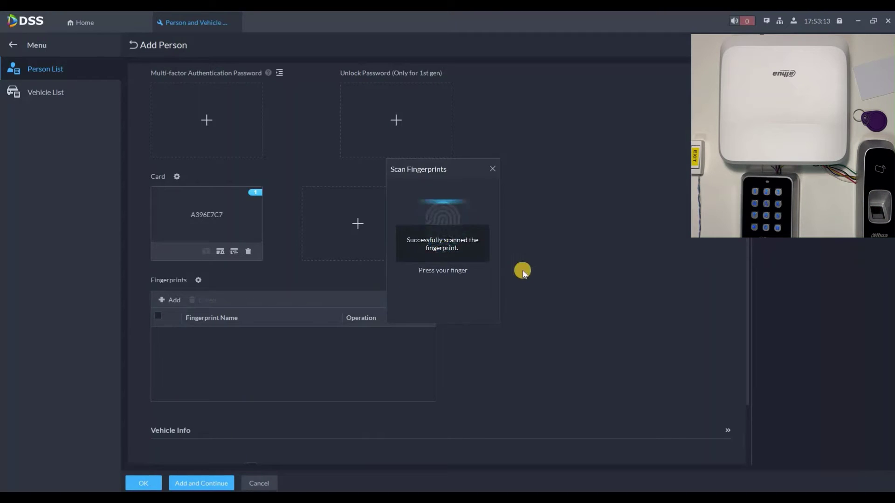
# - Enable Access Control Permission and set access type to General after trying Visitor and Extend Time
pyautogui.scroll(-3, 299, 331)
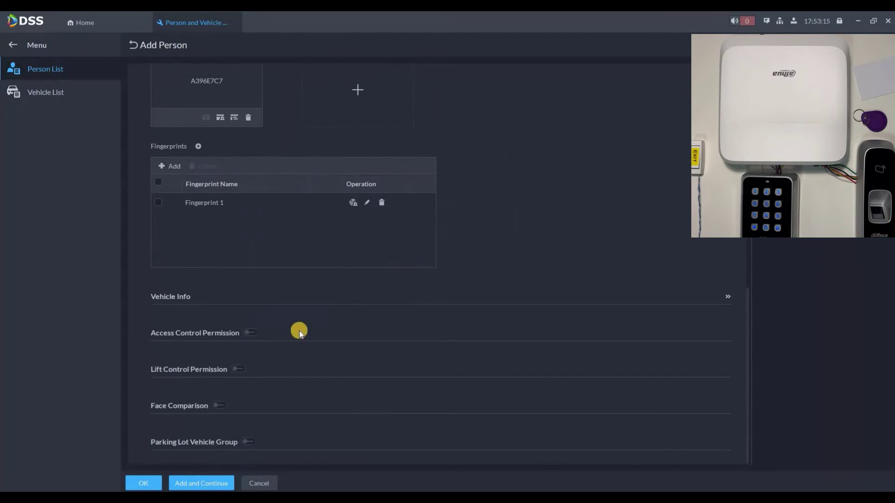
pyautogui.click(250, 332)
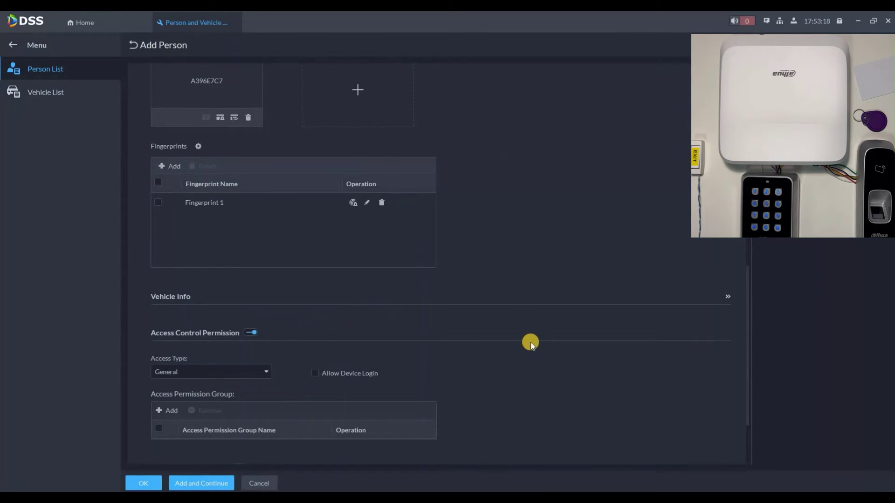
pyautogui.scroll(-2, 343, 307)
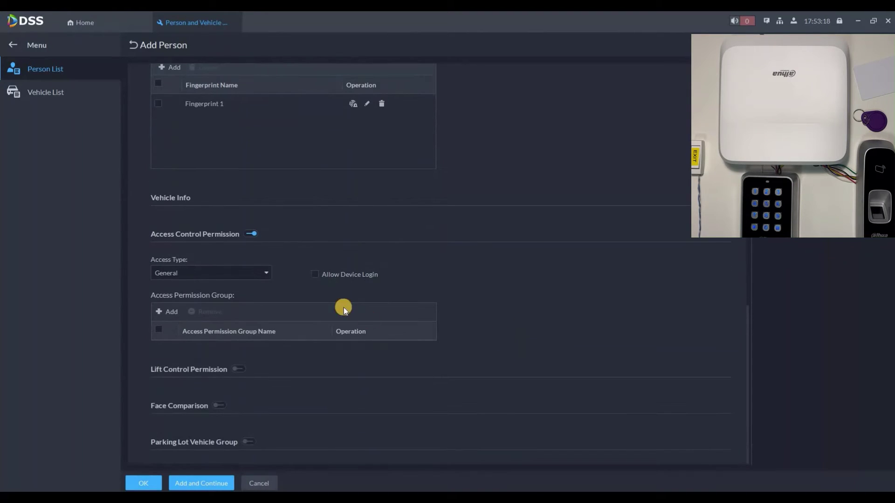
pyautogui.click(202, 274)
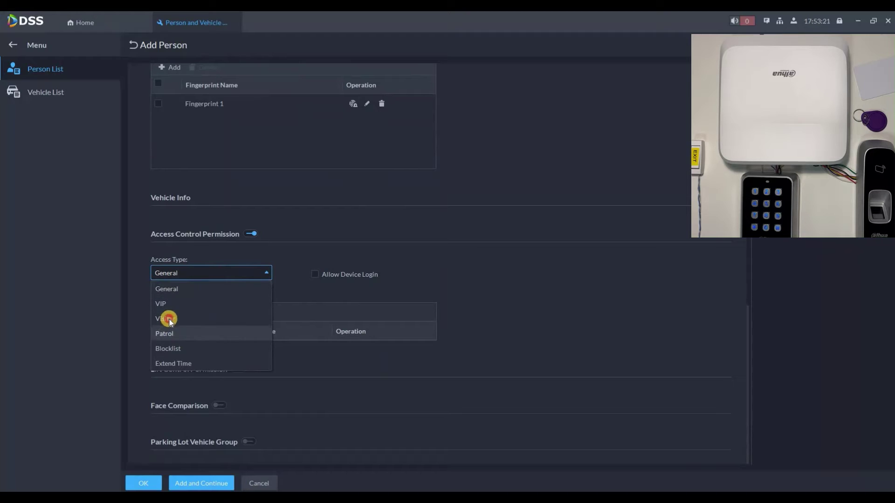
pyautogui.click(168, 318)
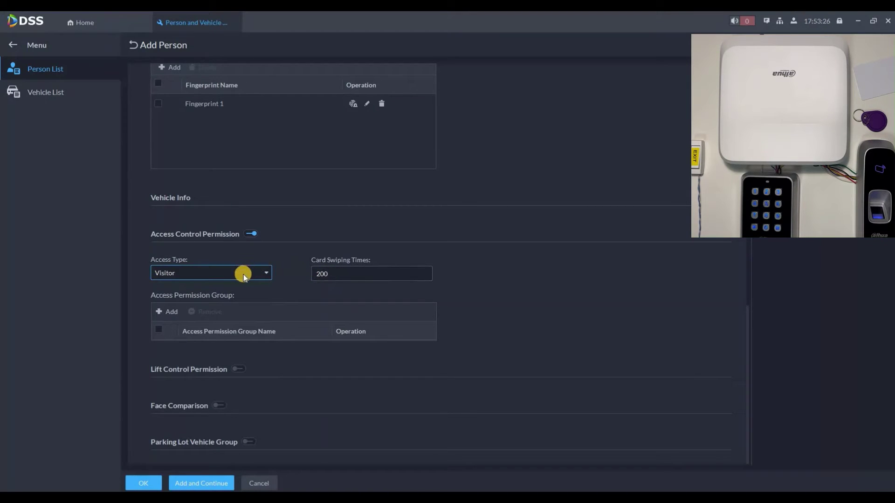
pyautogui.click(205, 273)
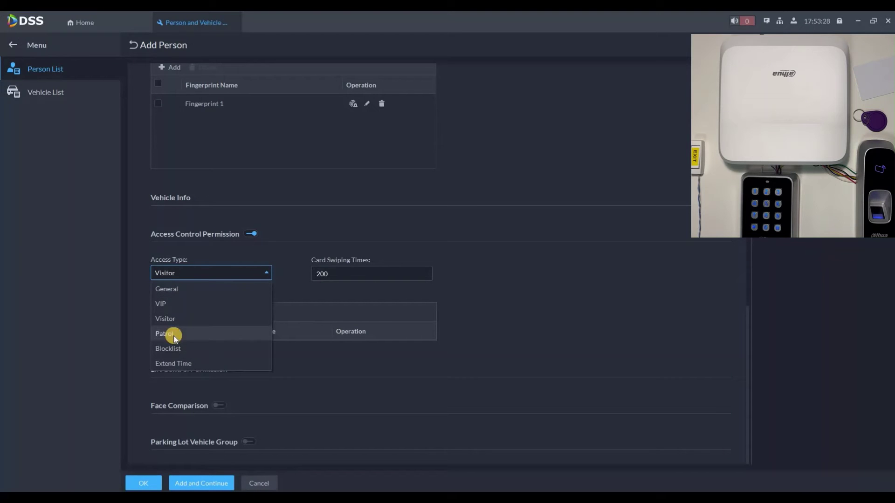
pyautogui.click(177, 363)
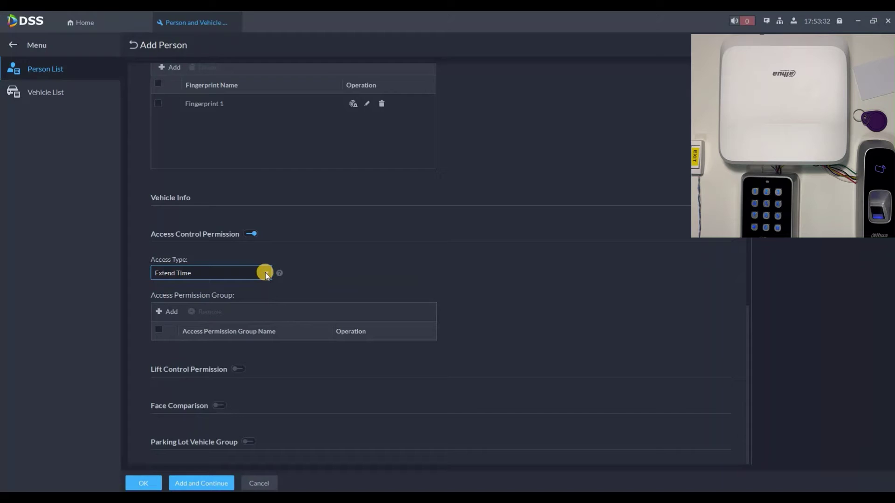
pyautogui.click(220, 278)
pyautogui.click(168, 289)
# - Assign Access Group 1 to the person's access permissions
pyautogui.click(167, 313)
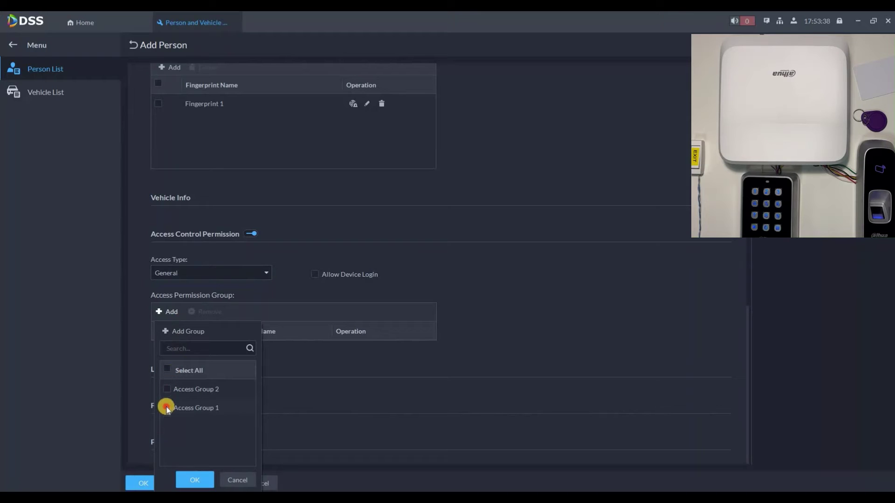
pyautogui.click(166, 408)
pyautogui.click(196, 479)
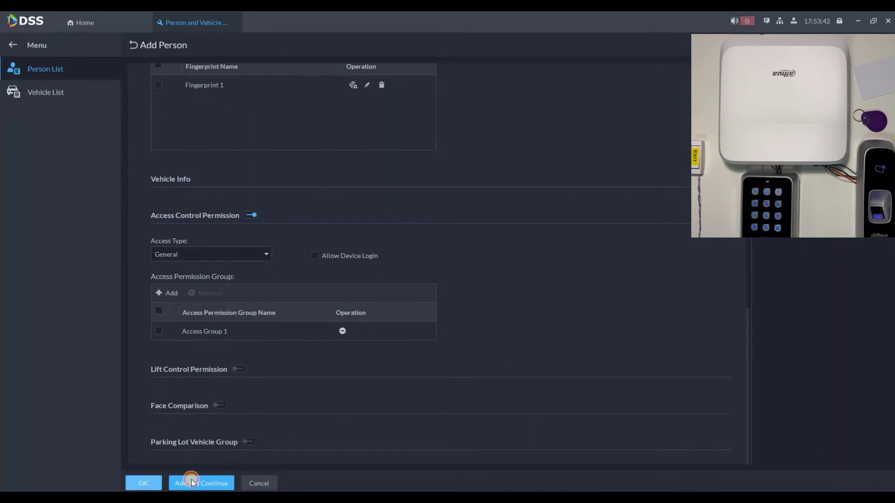
# - Enter the second person's name and add the access card read from Reader 1
pyautogui.scroll(15, 207, 164)
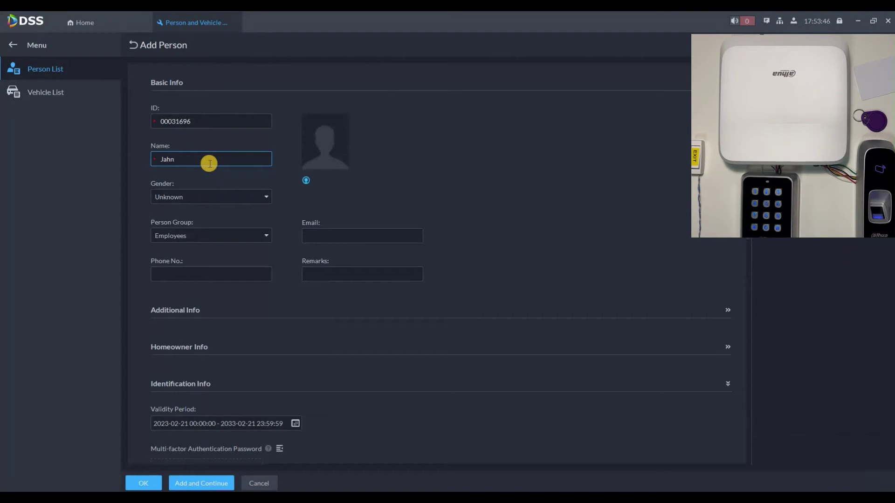
pyautogui.click(209, 163)
pyautogui.write('John')
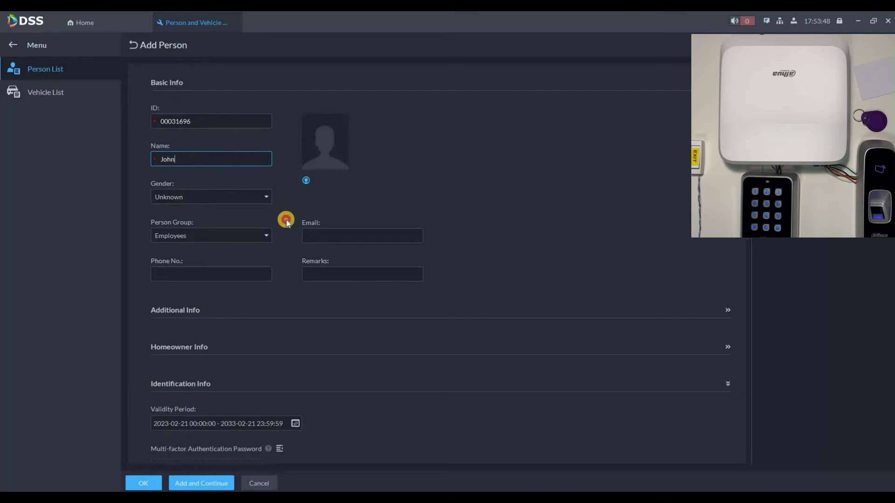
pyautogui.scroll(-3, 185, 410)
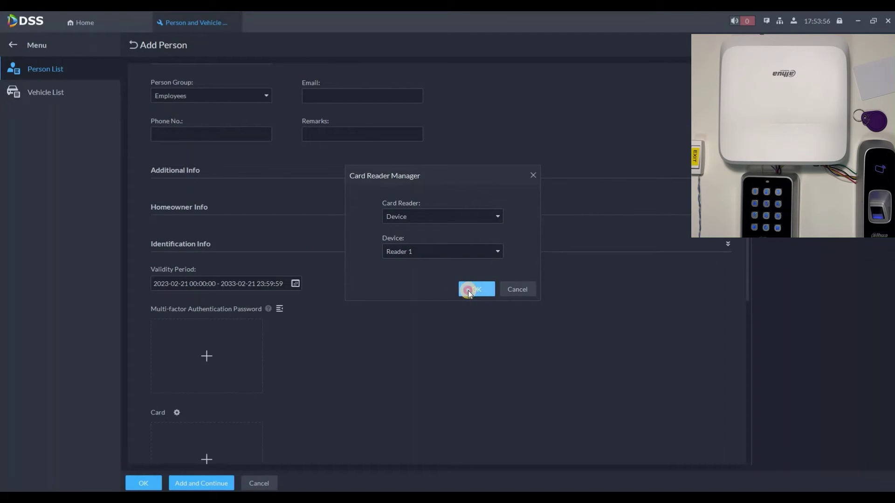
pyautogui.press('Escape')
pyautogui.scroll(-3, 210, 316)
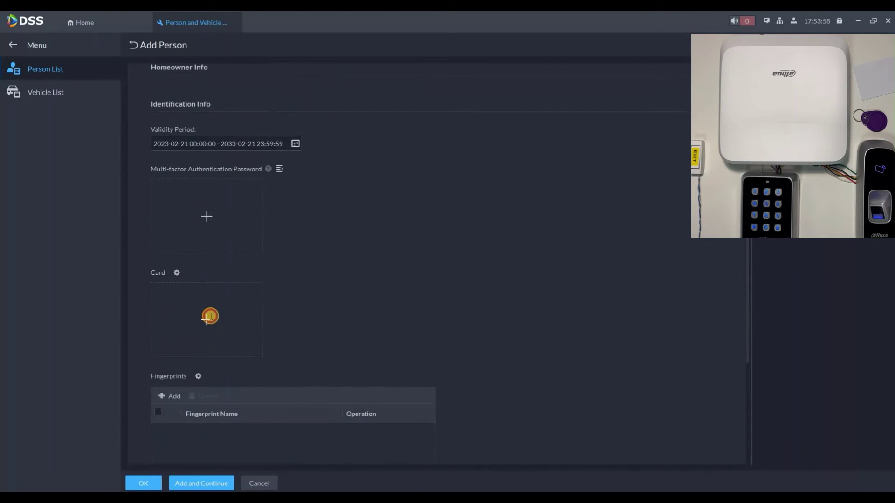
pyautogui.click(210, 318)
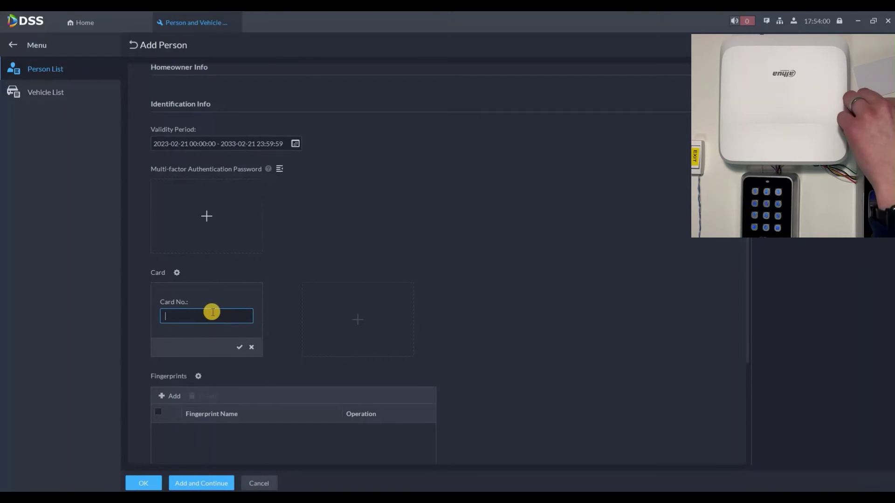
pyautogui.click(239, 347)
# - Enable access control permission with Access Group 2 and save the person
pyautogui.scroll(-2, 250, 329)
pyautogui.scroll(-1, 251, 329)
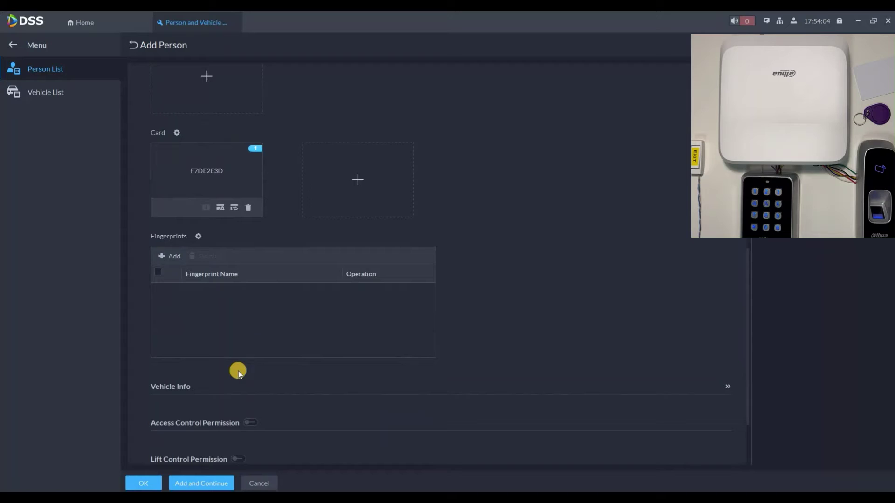
pyautogui.scroll(-3, 246, 334)
pyautogui.click(248, 332)
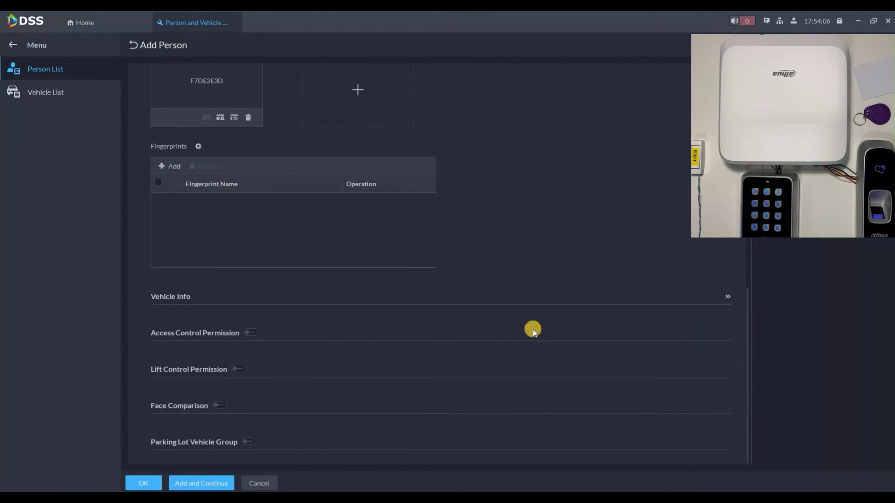
pyautogui.click(250, 333)
pyautogui.scroll(-3, 187, 322)
pyautogui.click(166, 312)
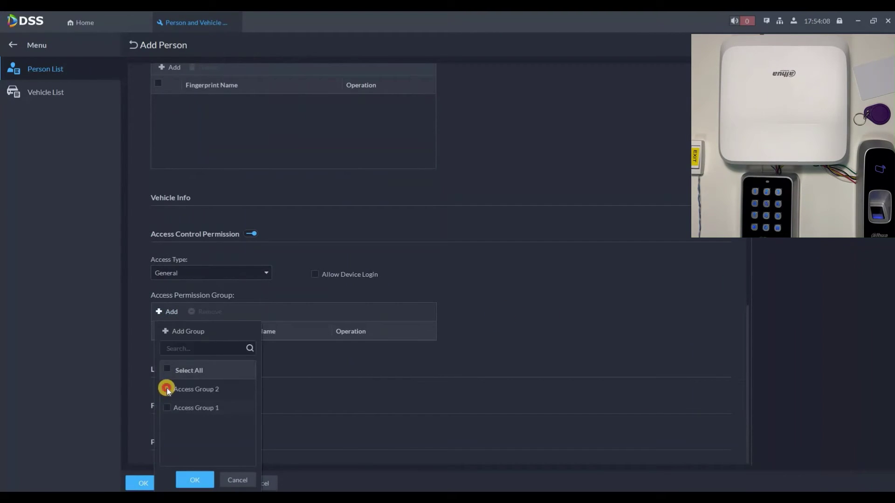
pyautogui.click(166, 389)
pyautogui.click(195, 480)
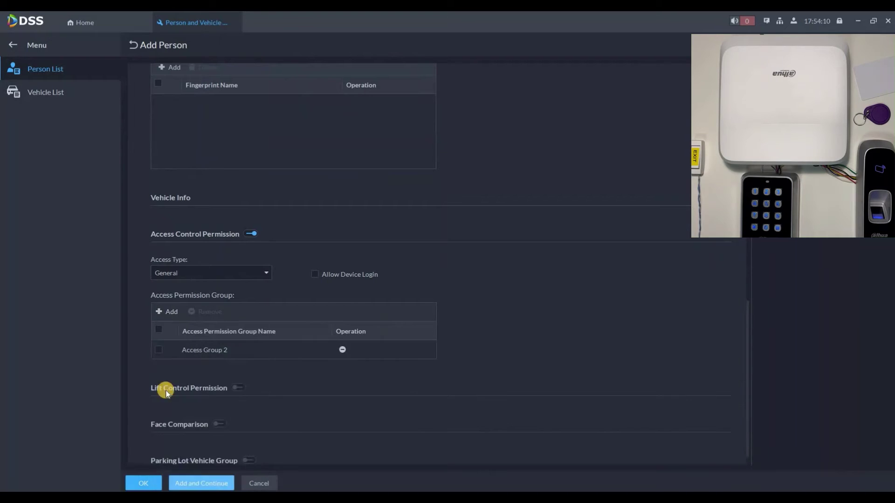
pyautogui.click(141, 484)
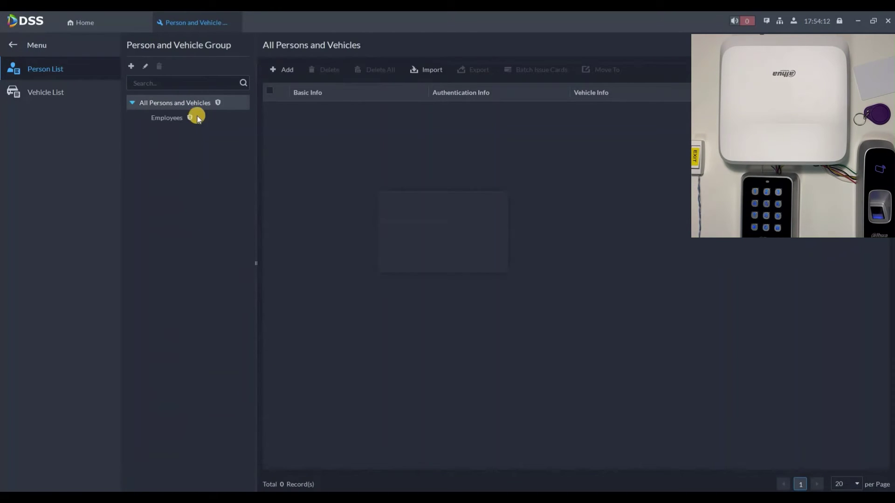
# - Show the Employees group's people, then go to Access Management from Home
pyautogui.click(194, 118)
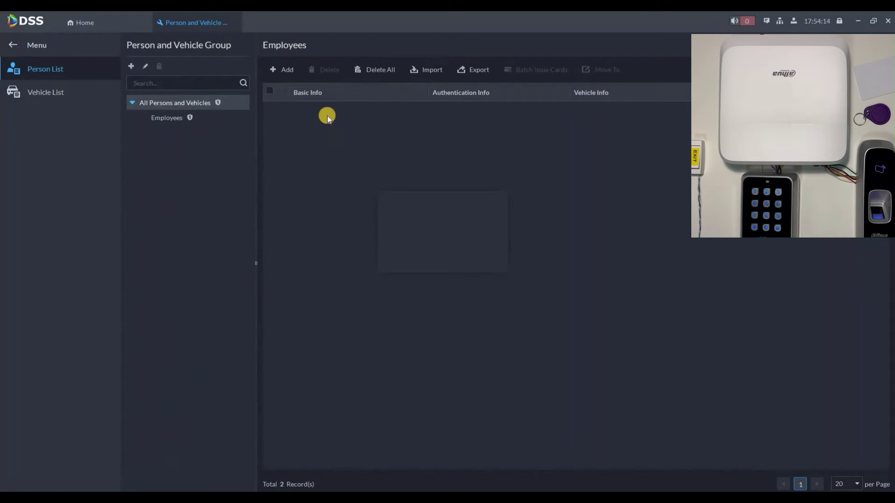
pyautogui.click(128, 29)
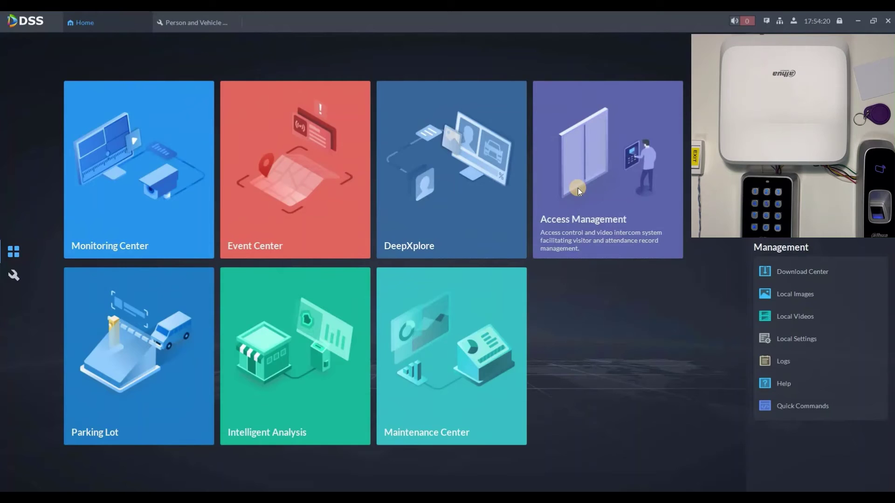
pyautogui.click(577, 188)
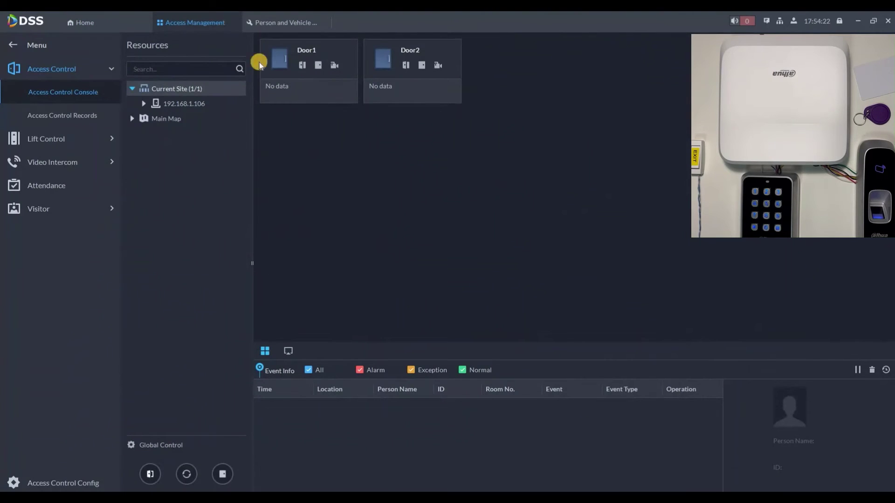
# - Remotely open Door1 and Door2, then inspect the latest swipe event's details
pyautogui.click(261, 63)
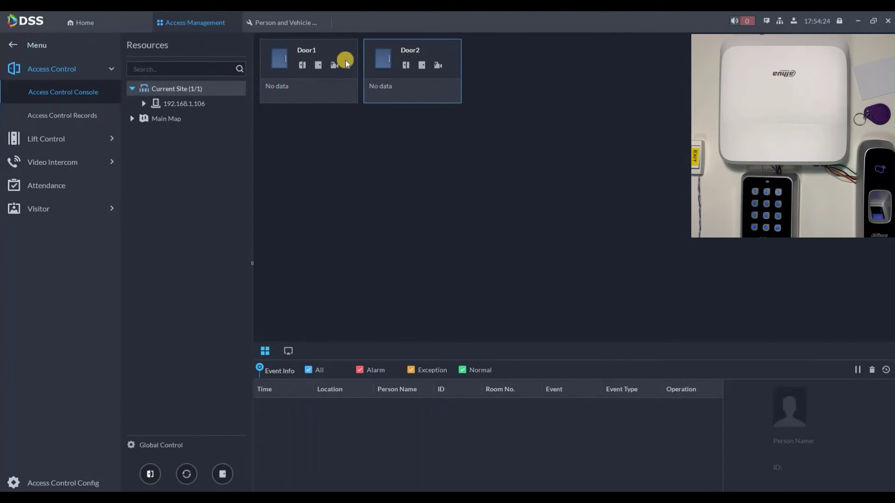
pyautogui.click(366, 68)
pyautogui.click(319, 65)
pyautogui.click(404, 65)
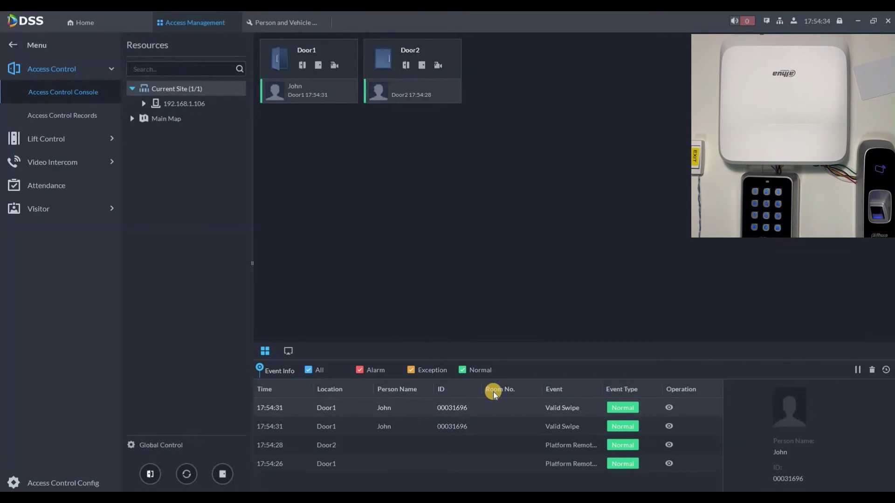
pyautogui.click(504, 412)
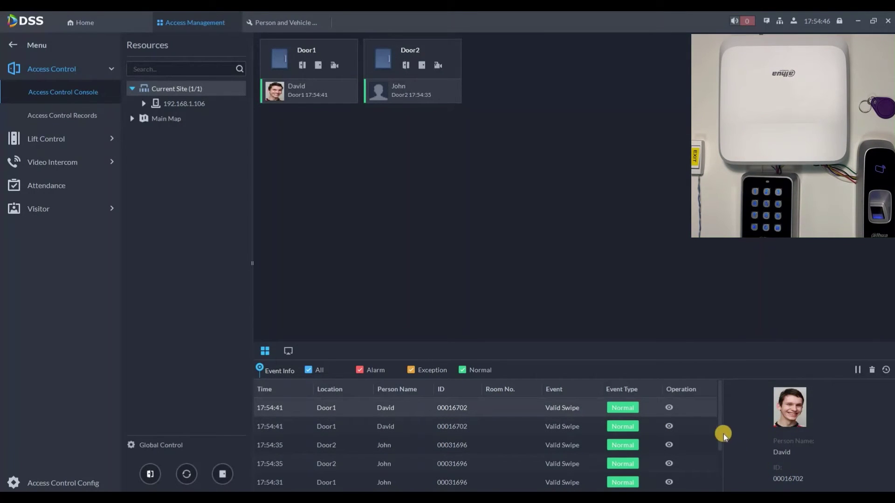
# - View the latest Door1 swipe's details and live video, then close the window
pyautogui.click(669, 405)
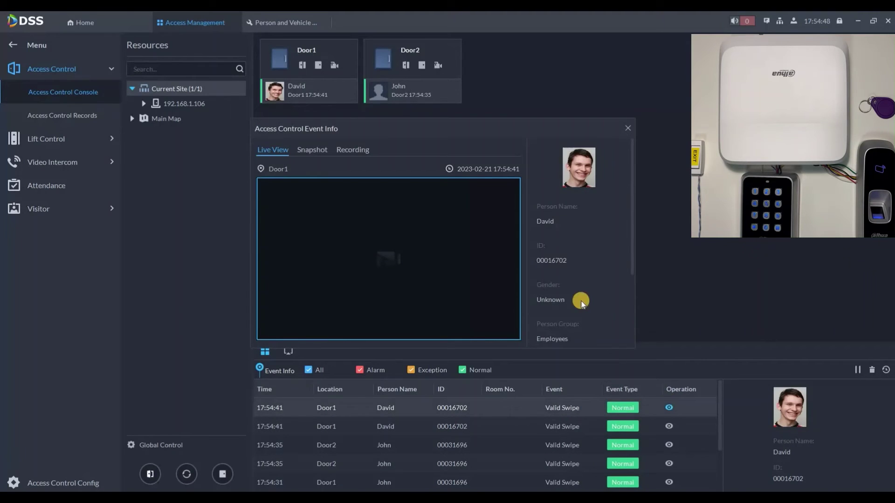
pyautogui.scroll(-3, 560, 250)
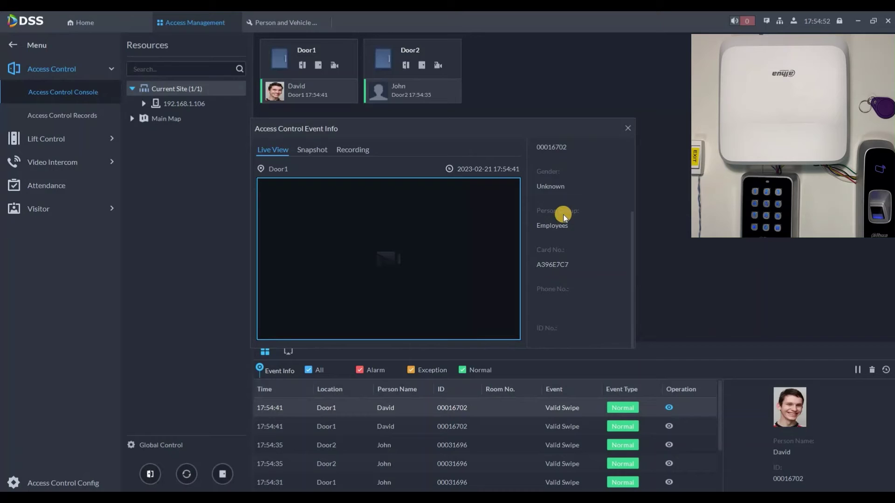
pyautogui.scroll(3, 563, 217)
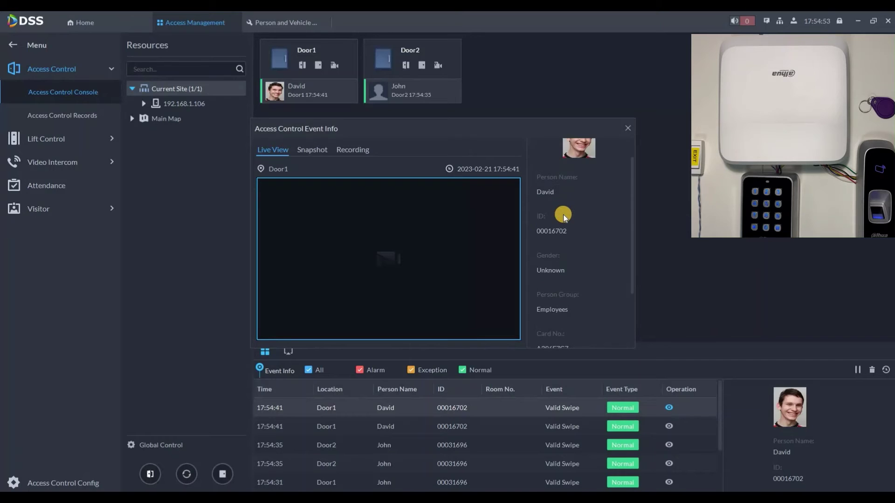
pyautogui.click(627, 126)
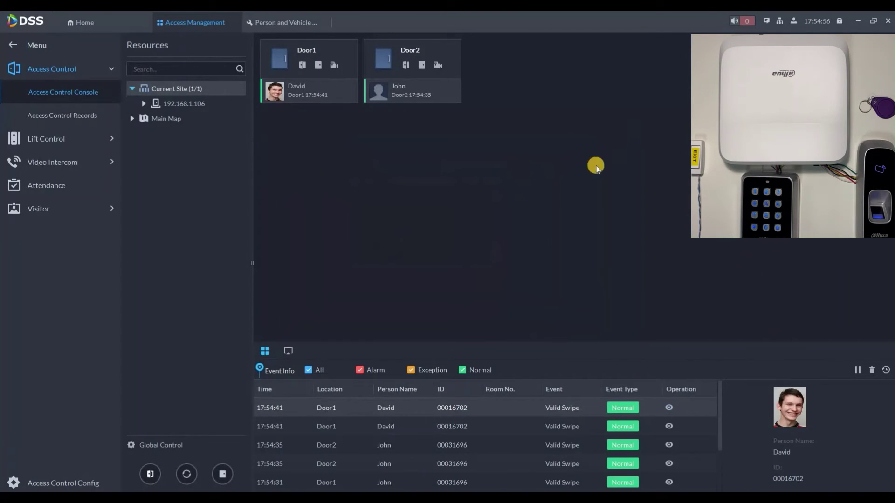
# - Review the denied Door2 'No Permission' event details, then return to Home
pyautogui.click(550, 407)
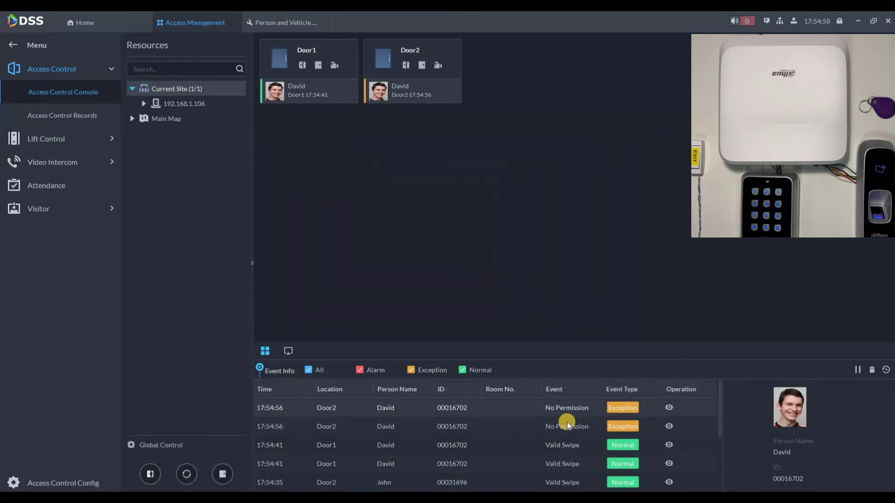
pyautogui.click(670, 410)
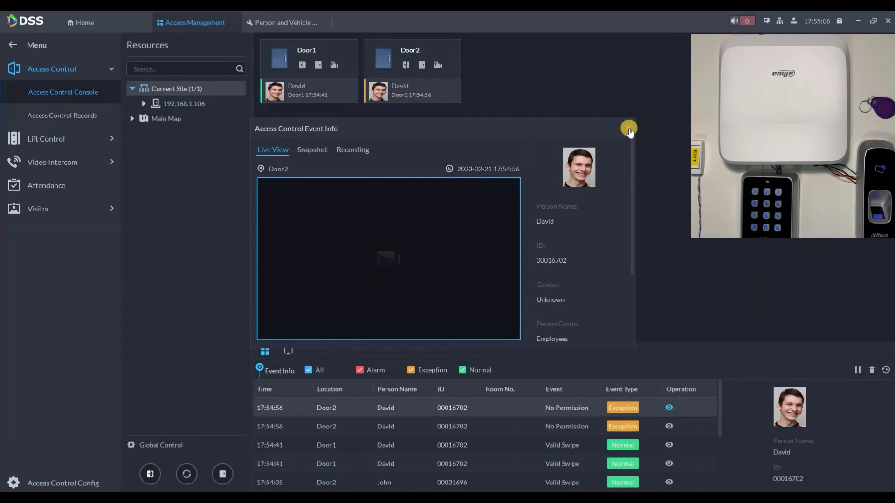
pyautogui.click(110, 18)
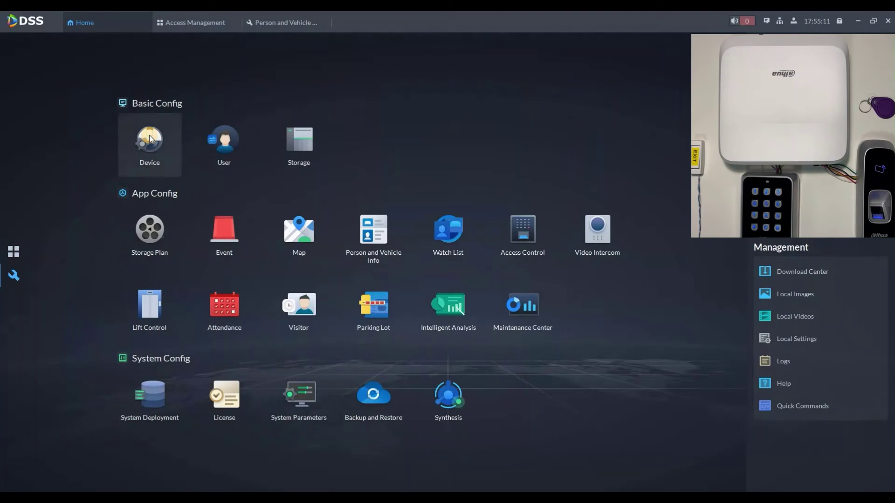
# - Bind the Front Pharmacy (192.168.1.23) and Front Shell (192.168.1.24) cameras to Door1
pyautogui.click(146, 139)
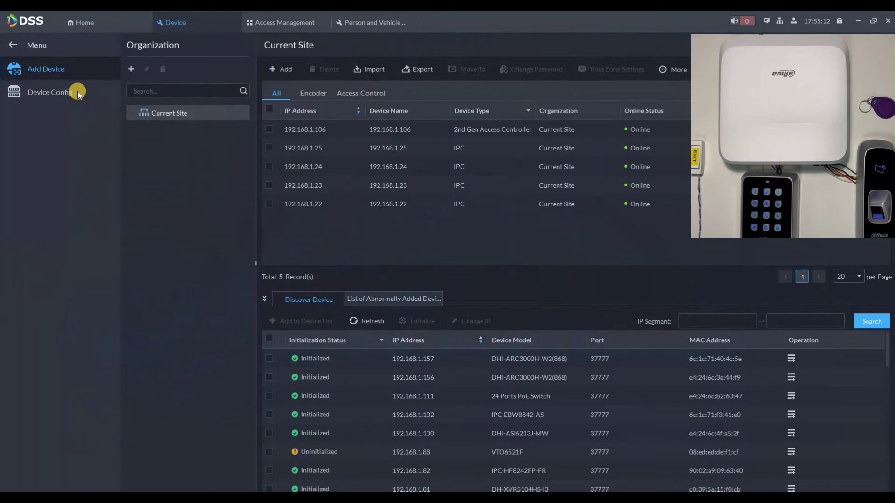
pyautogui.click(79, 95)
pyautogui.click(142, 163)
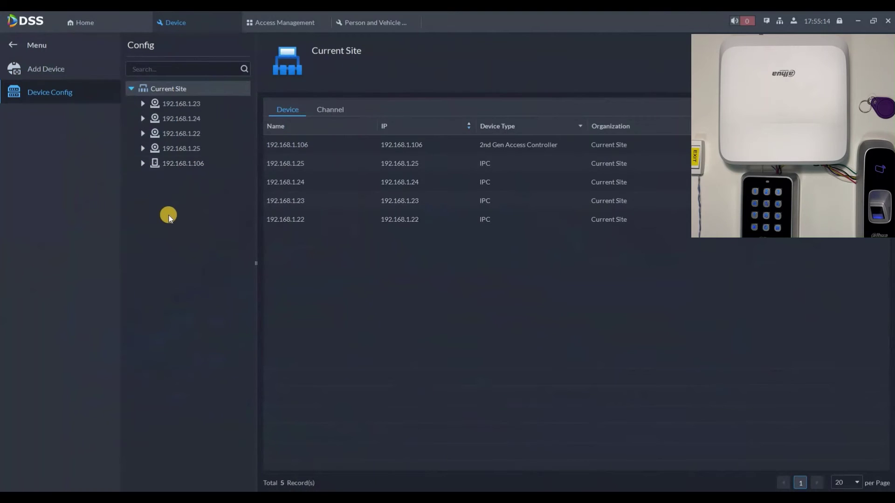
pyautogui.click(237, 209)
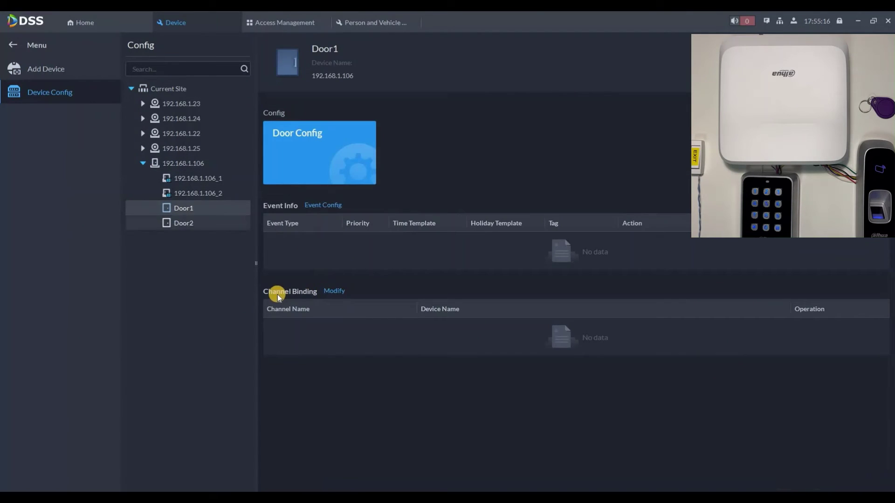
pyautogui.click(335, 292)
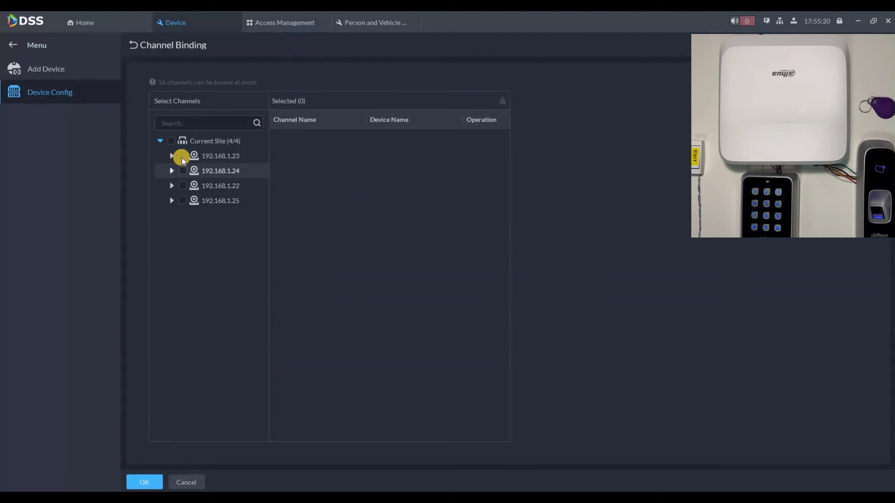
pyautogui.click(183, 156)
pyautogui.click(183, 170)
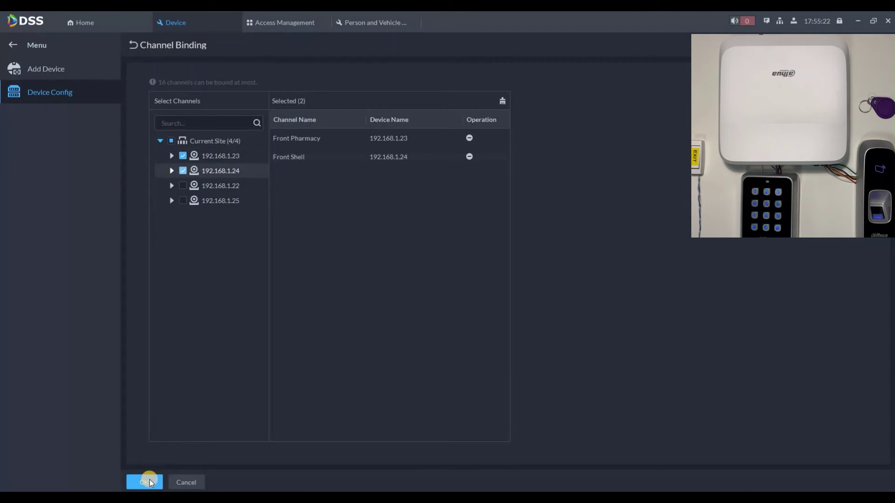
pyautogui.press('Return')
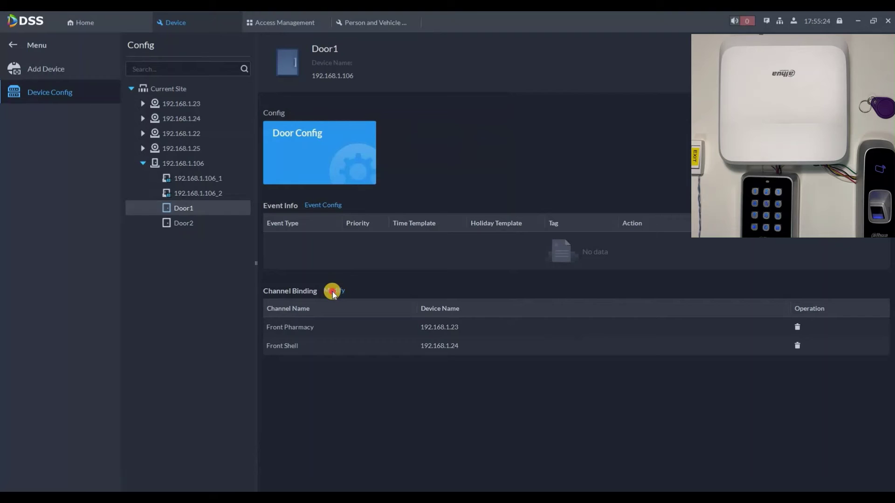
# - Bind the Building Gate and Building Parking cameras to Door2
pyautogui.press('Down')
pyautogui.click(182, 186)
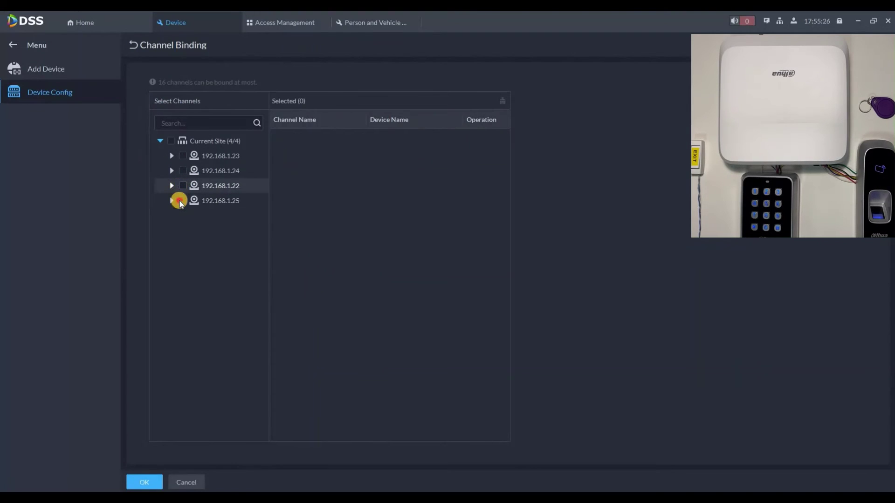
pyautogui.click(183, 200)
pyautogui.click(145, 483)
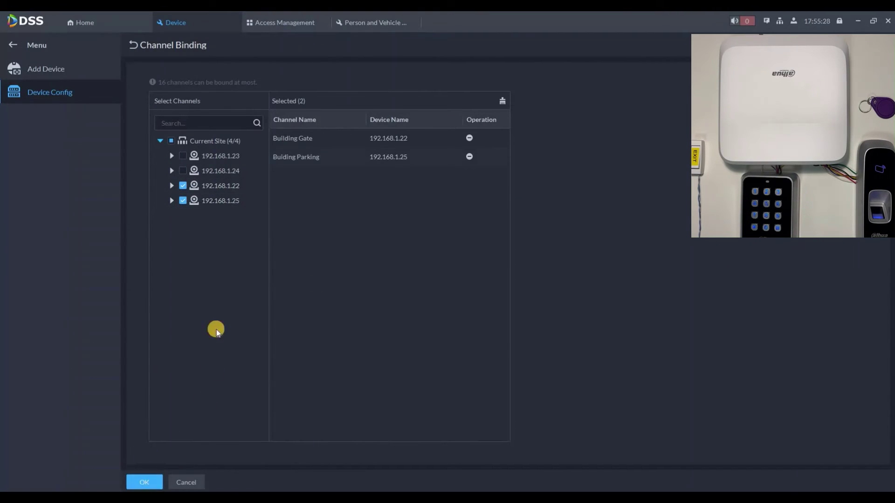
pyautogui.click(300, 22)
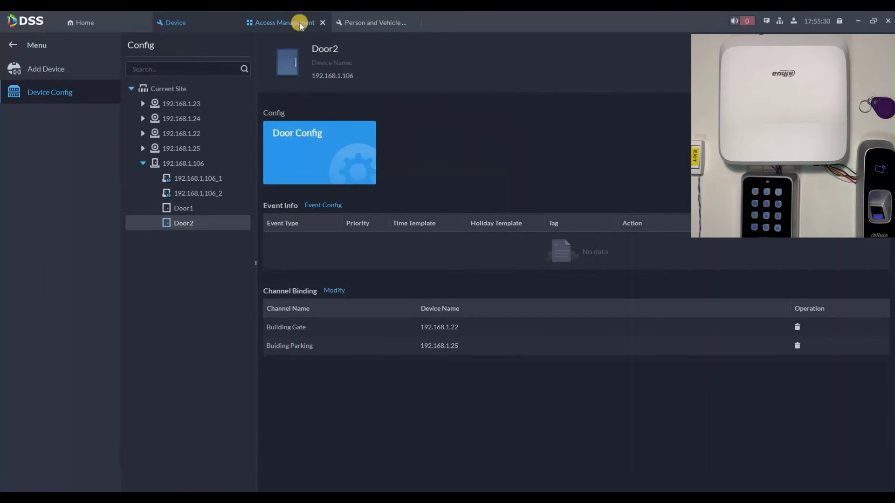
# - Show the console's live video with the Front Shell camera in the first pane
pyautogui.click(334, 64)
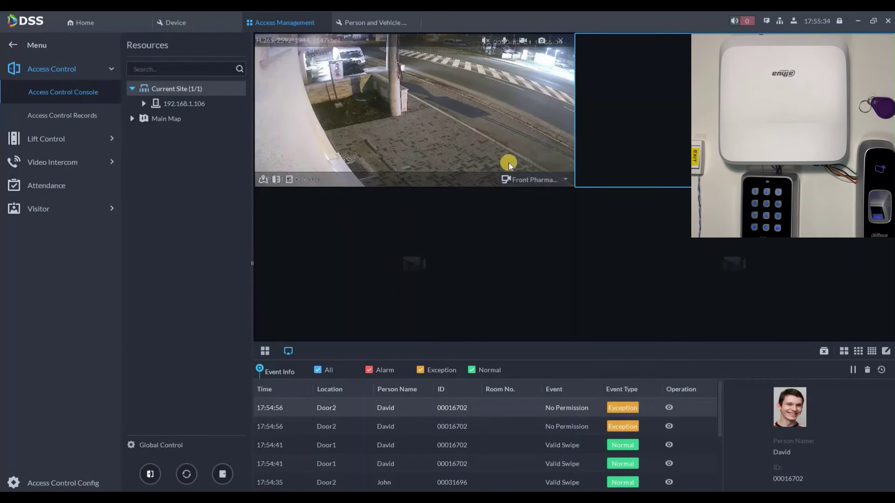
pyautogui.click(565, 179)
pyautogui.click(517, 206)
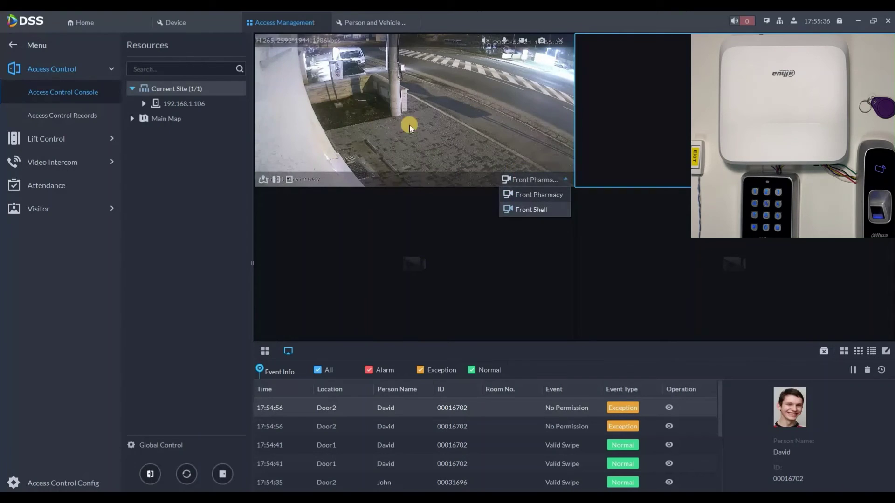
pyautogui.click(143, 105)
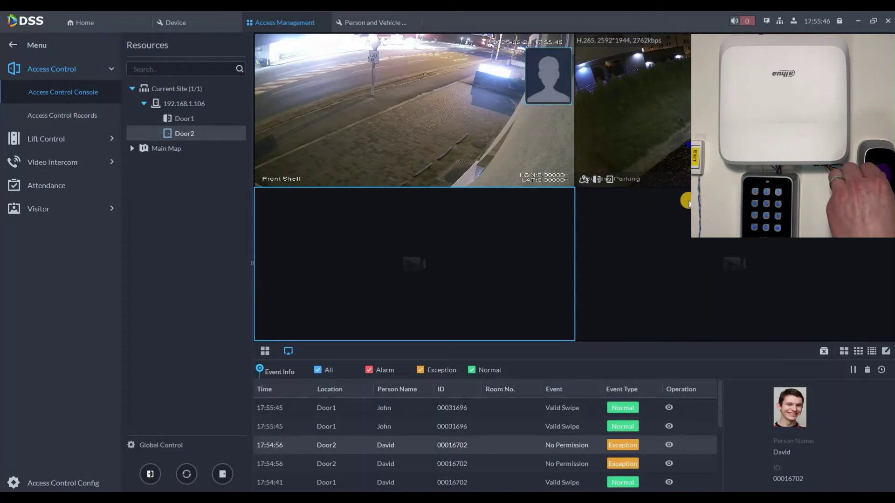
# - Review details of the latest Door2 swipe and the newest denied Door2 event
pyautogui.click(668, 407)
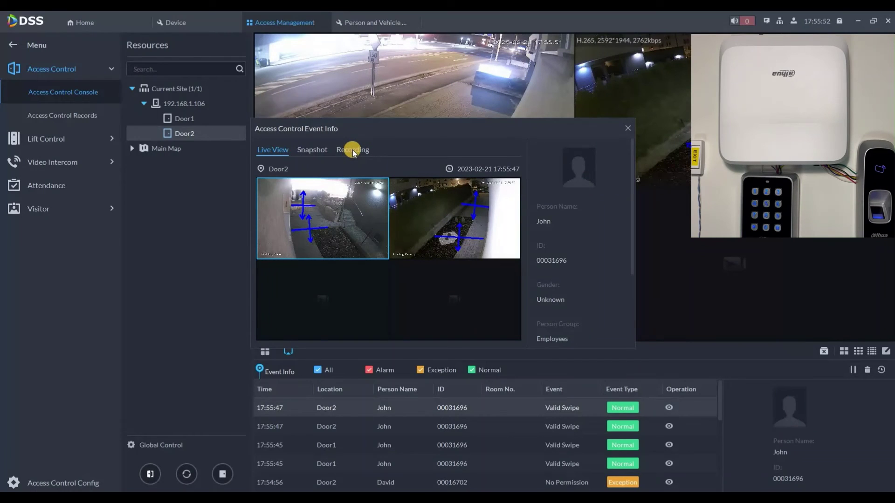
pyautogui.click(625, 135)
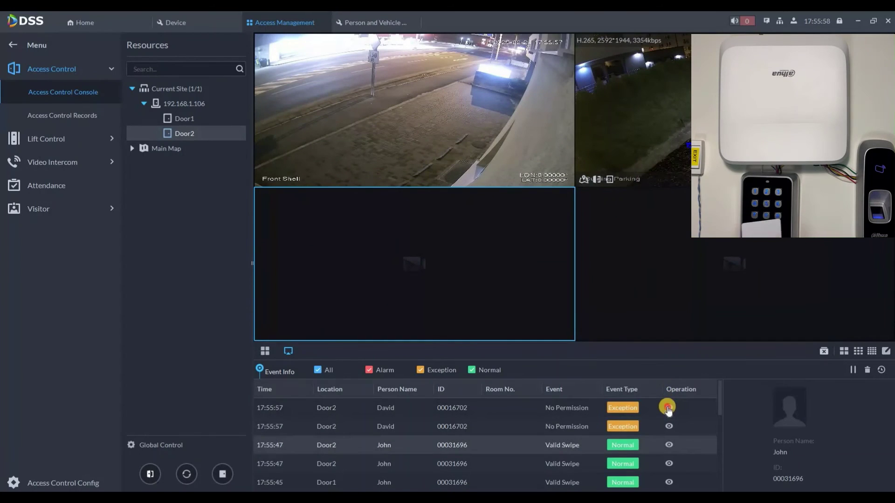
pyautogui.click(667, 408)
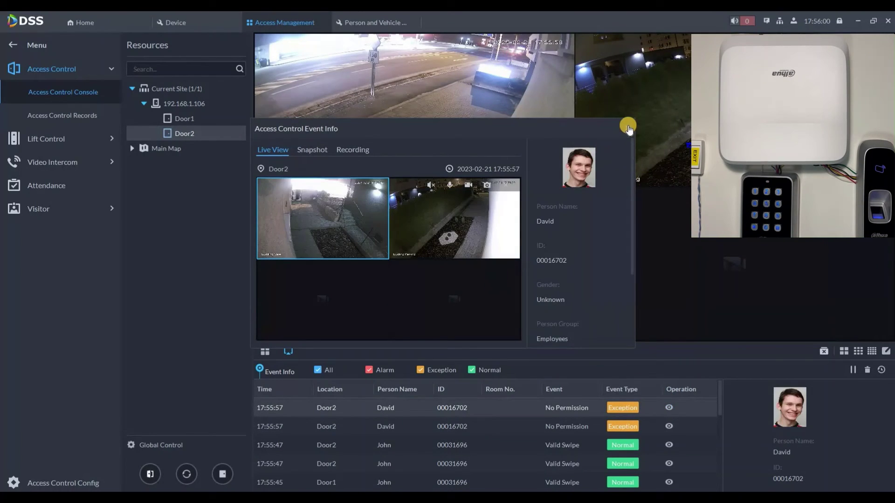
pyautogui.click(628, 128)
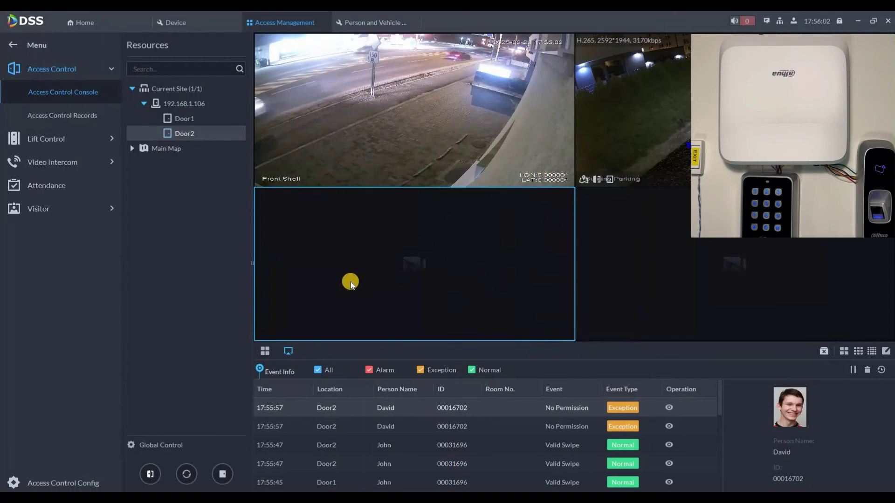
# - Try the Normal, Alarm and All event filters, then clear the event list and close the live feeds
pyautogui.click(379, 373)
pyautogui.click(418, 368)
pyautogui.click(476, 370)
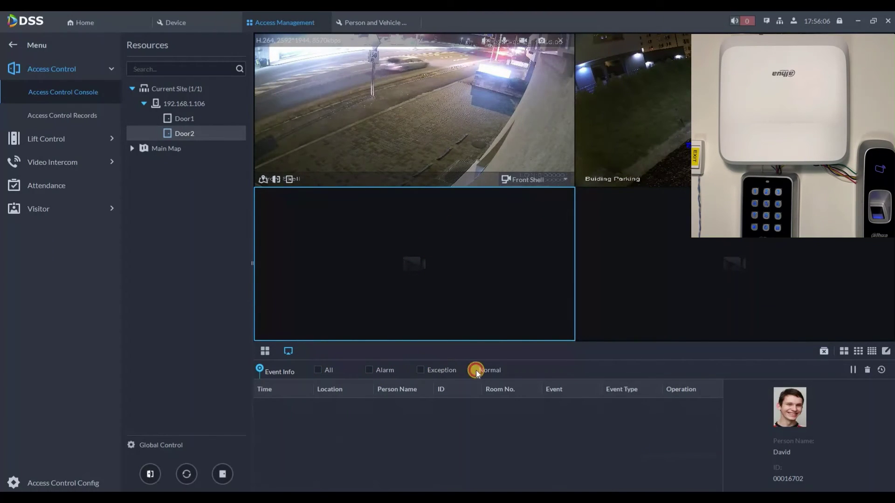
pyautogui.click(381, 368)
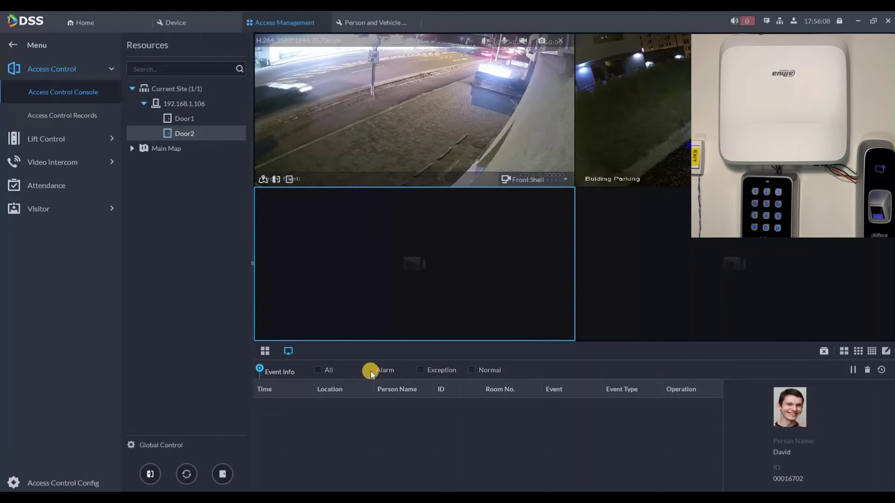
pyautogui.click(369, 370)
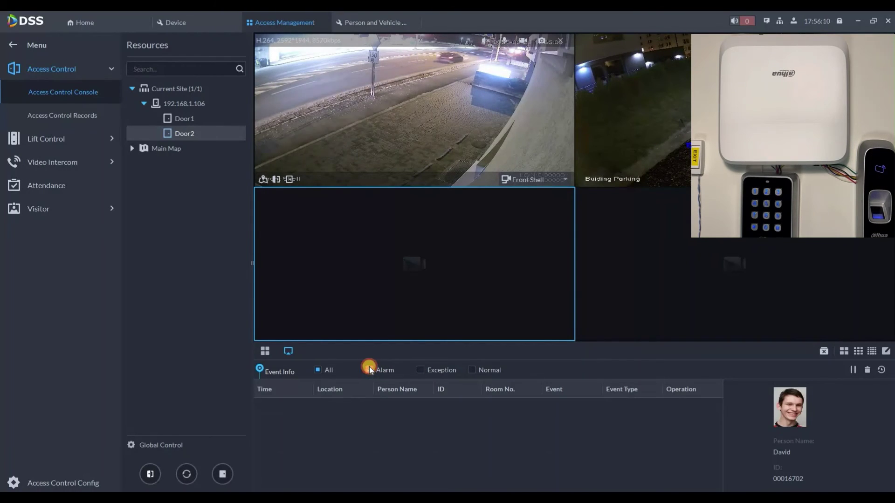
pyautogui.click(318, 369)
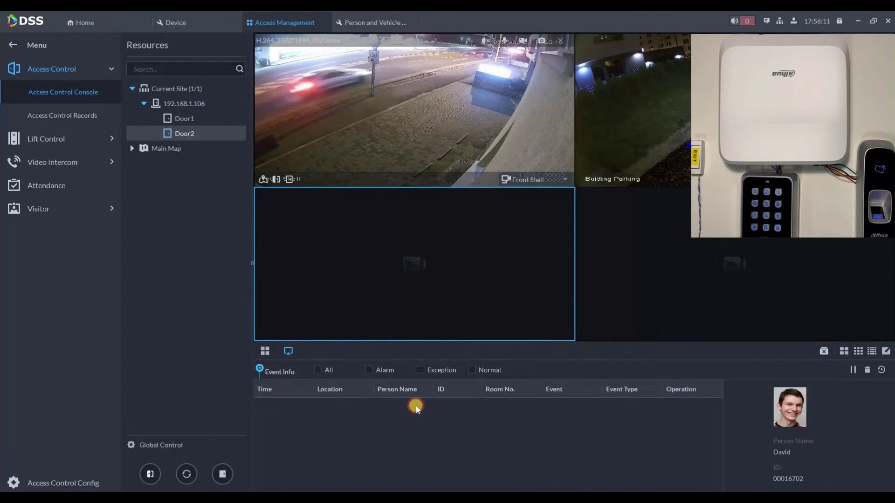
pyautogui.click(865, 371)
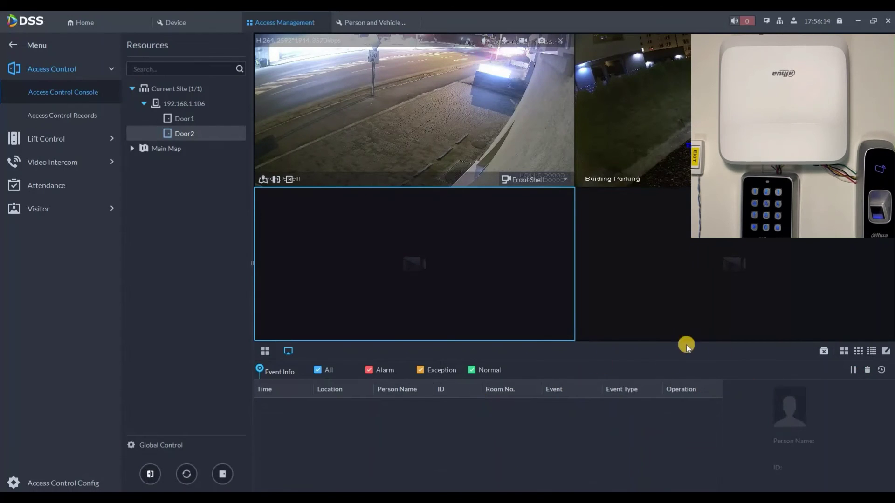
pyautogui.click(823, 351)
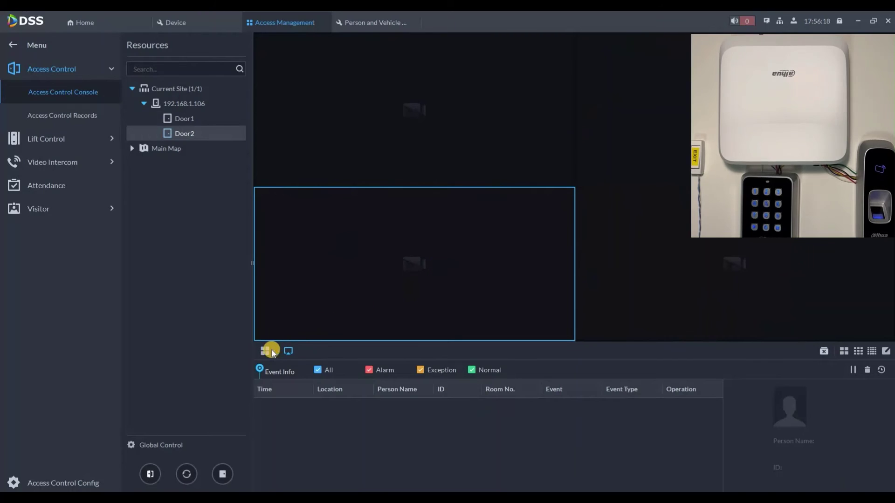
# - Add controller 192.168.1.106 to Global Access Control and set Door1 and Door2 normally open
pyautogui.click(266, 351)
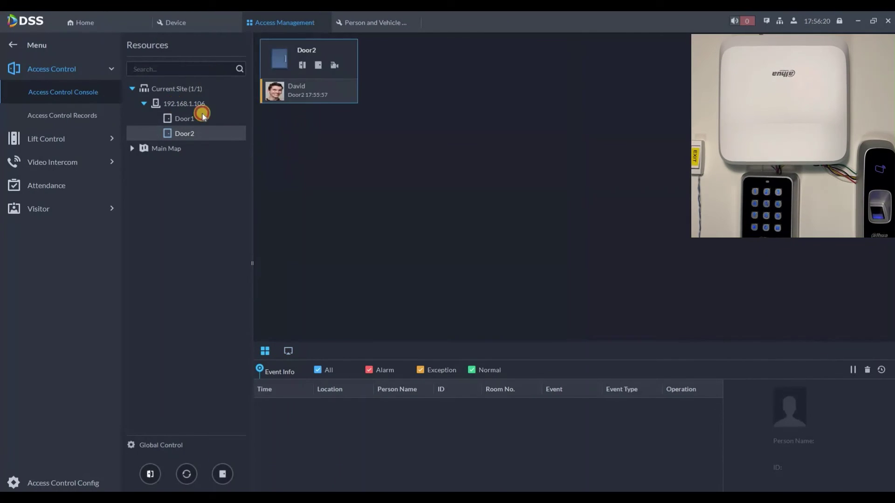
pyautogui.doubleClick(201, 105)
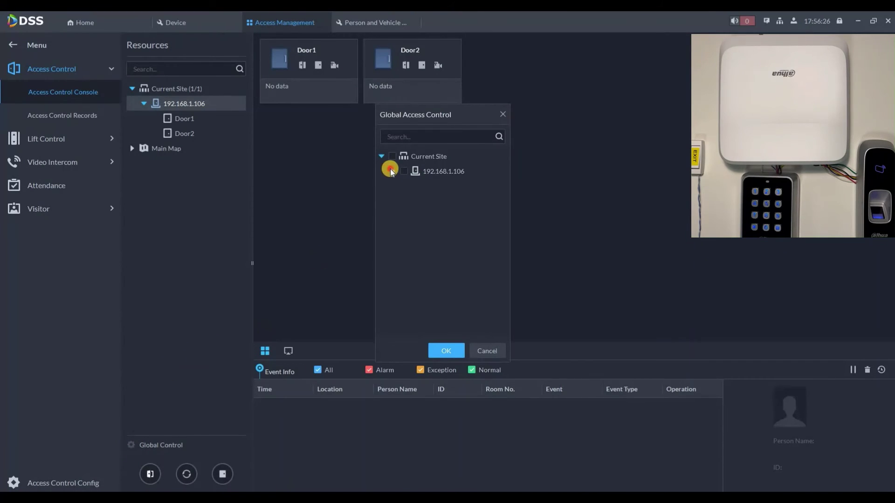
pyautogui.click(392, 171)
pyautogui.click(446, 351)
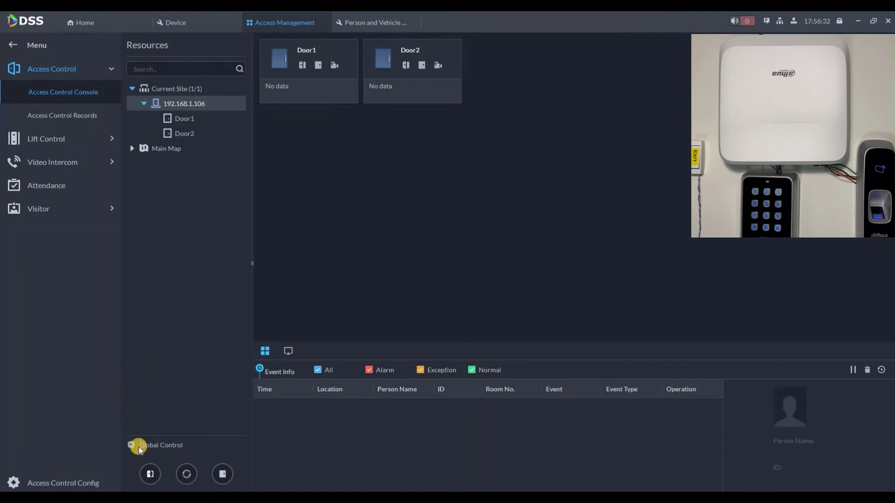
pyautogui.click(150, 474)
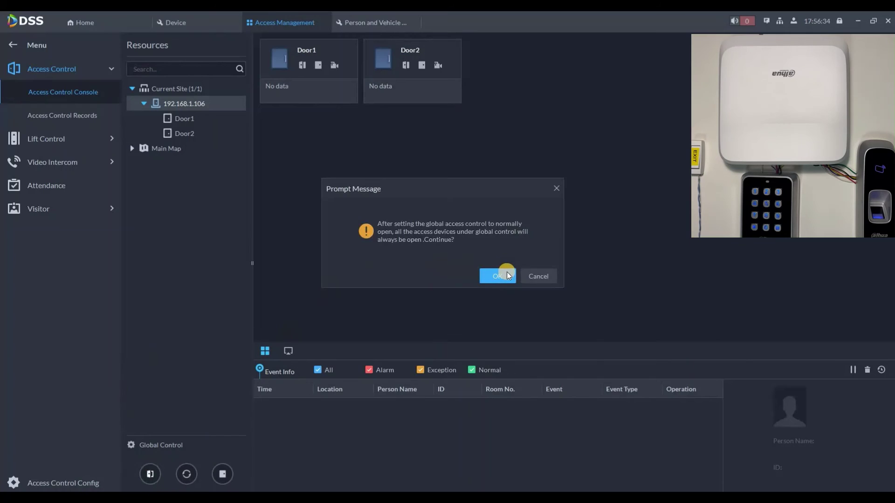
pyautogui.click(506, 275)
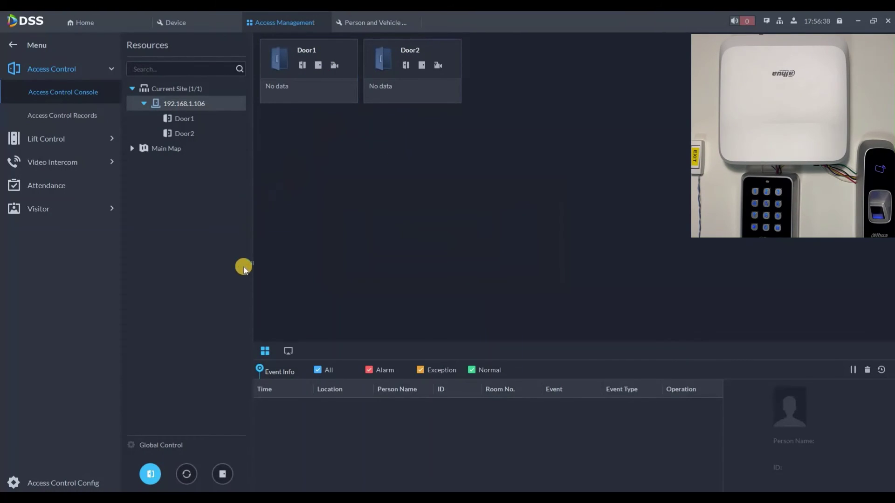
# - Reset the doors to Normal, set them Normally Closed, and view who triggered the Door1 event
pyautogui.click(186, 473)
pyautogui.click(493, 275)
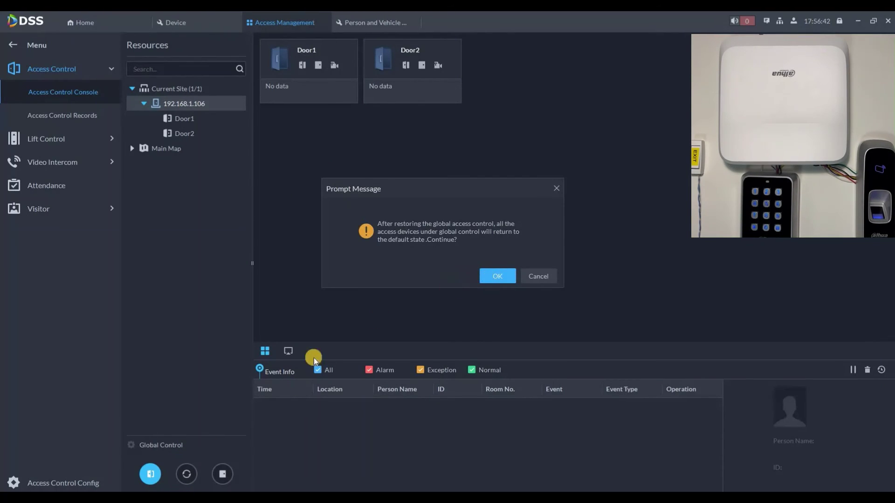
pyautogui.click(223, 474)
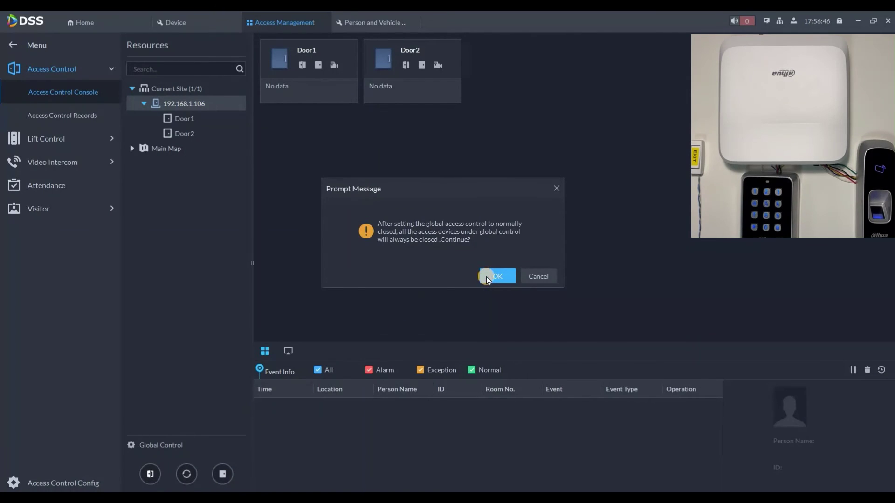
pyautogui.click(485, 276)
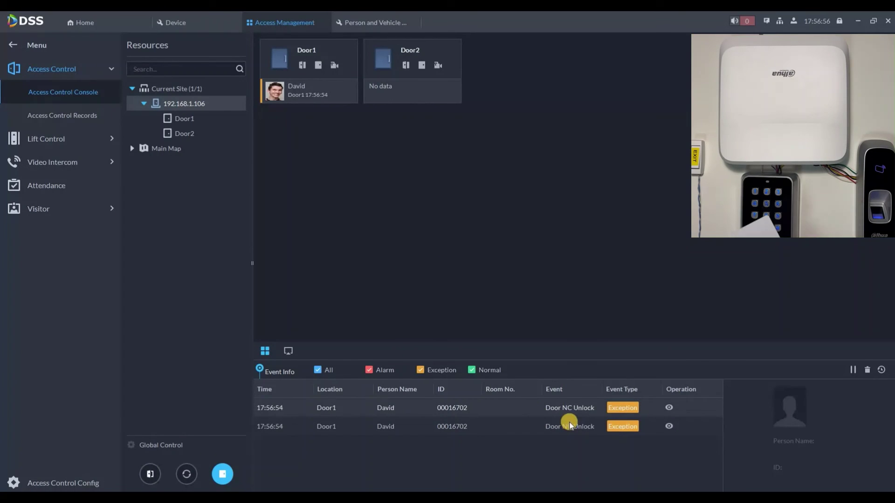
pyautogui.click(573, 449)
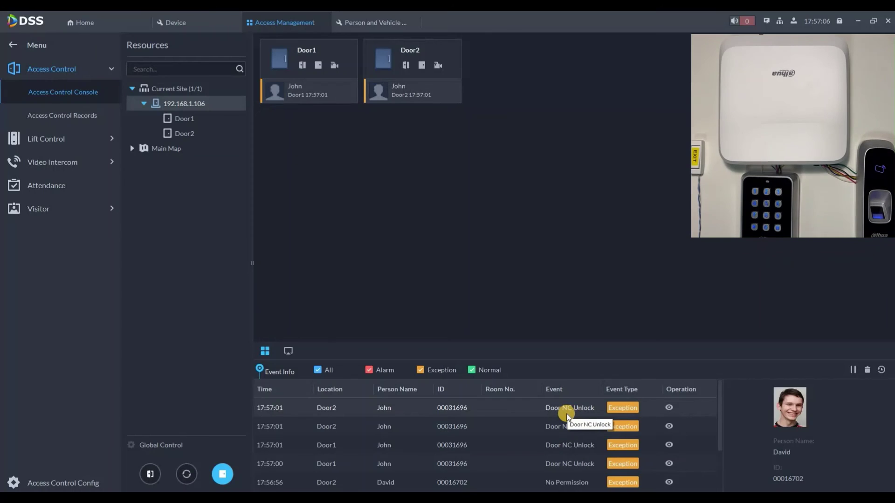
# - Search Access Control Records for Access Control Channel Valid Swipe events on all doors
pyautogui.click(77, 117)
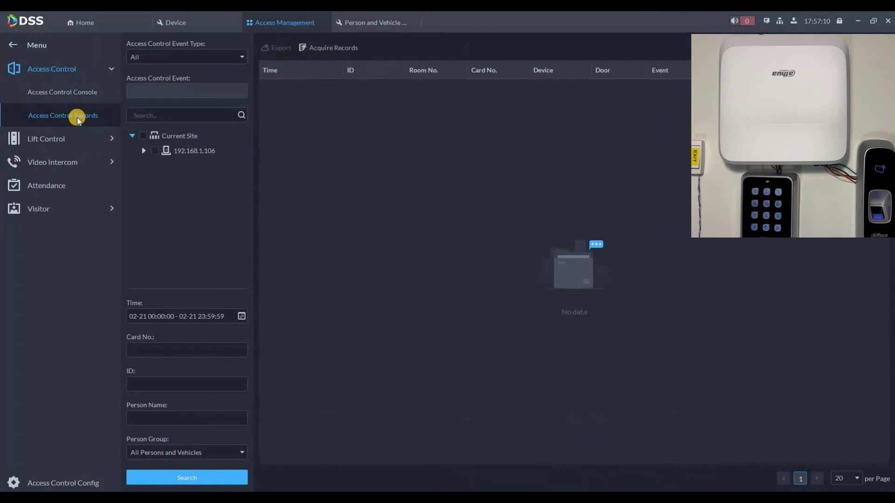
pyautogui.click(144, 150)
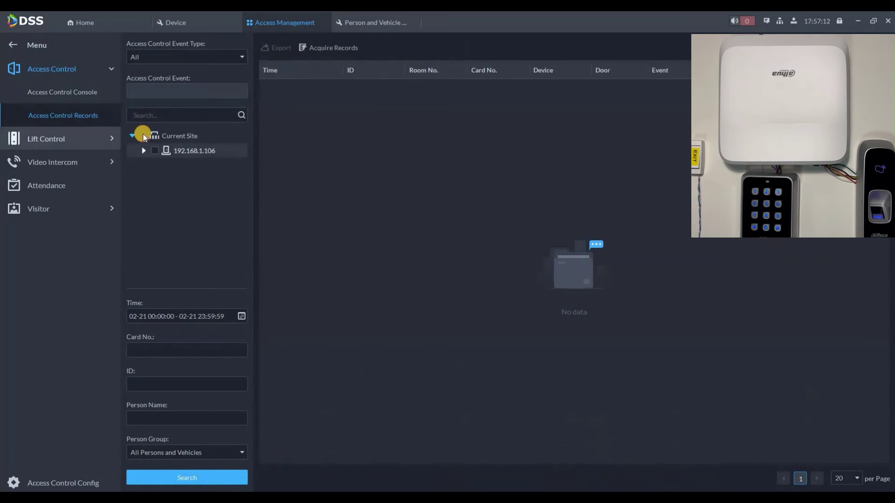
pyautogui.click(155, 56)
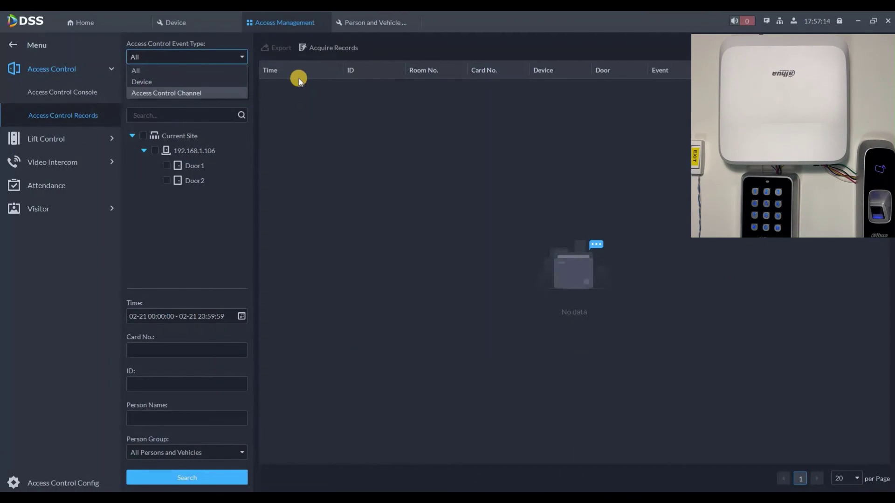
pyautogui.press('Return')
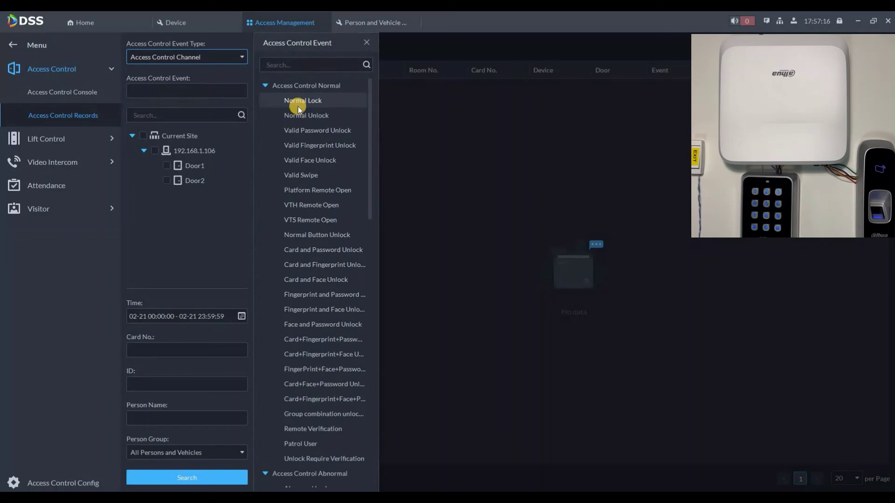
pyautogui.scroll(-3, 315, 310)
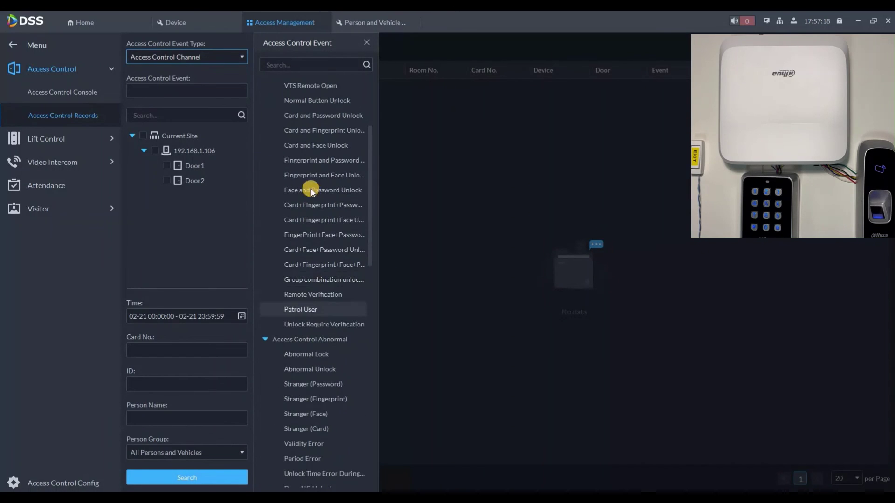
pyautogui.scroll(3, 311, 188)
pyautogui.click(306, 176)
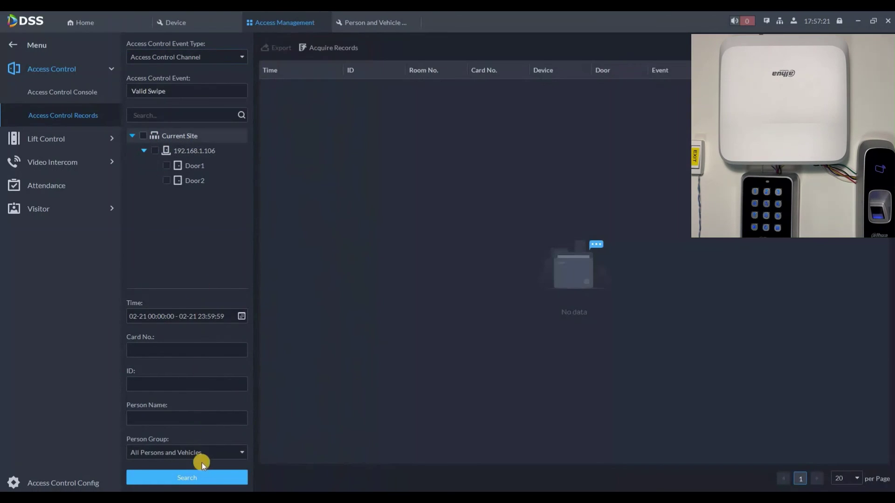
pyautogui.click(143, 135)
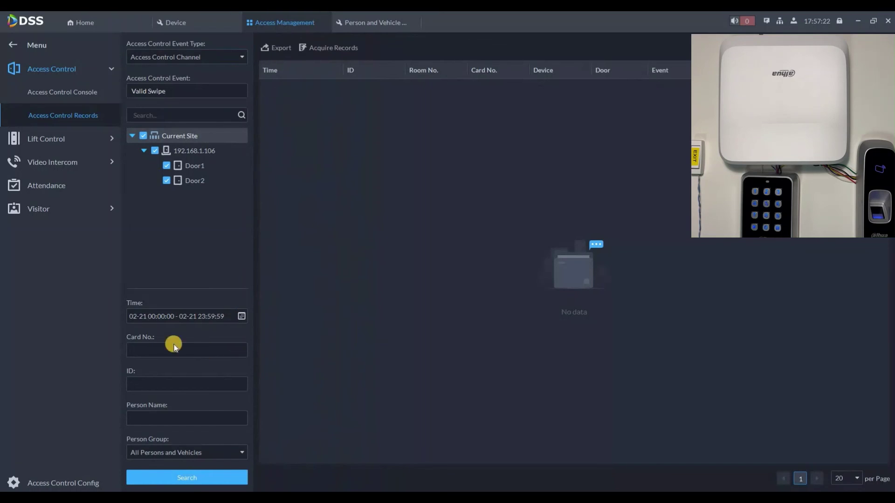
pyautogui.click(205, 317)
pyautogui.click(224, 481)
pyautogui.click(225, 477)
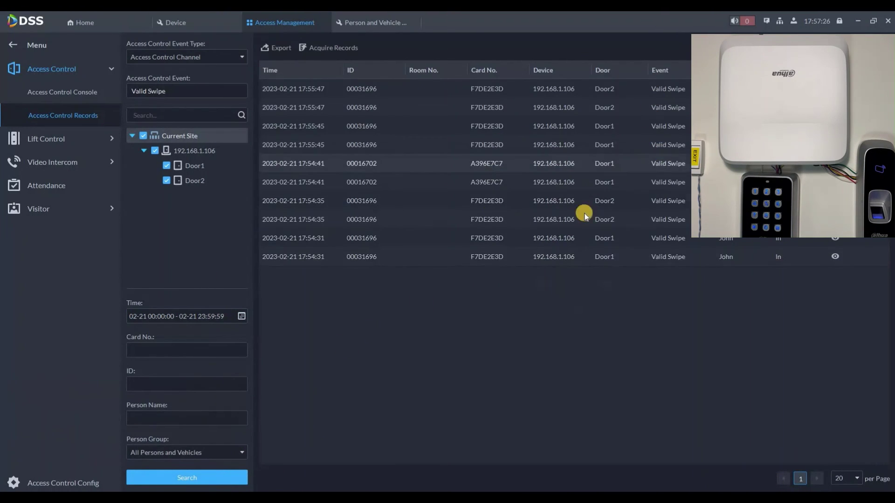
# - Re-run the records search with the event type set to All
pyautogui.click(202, 61)
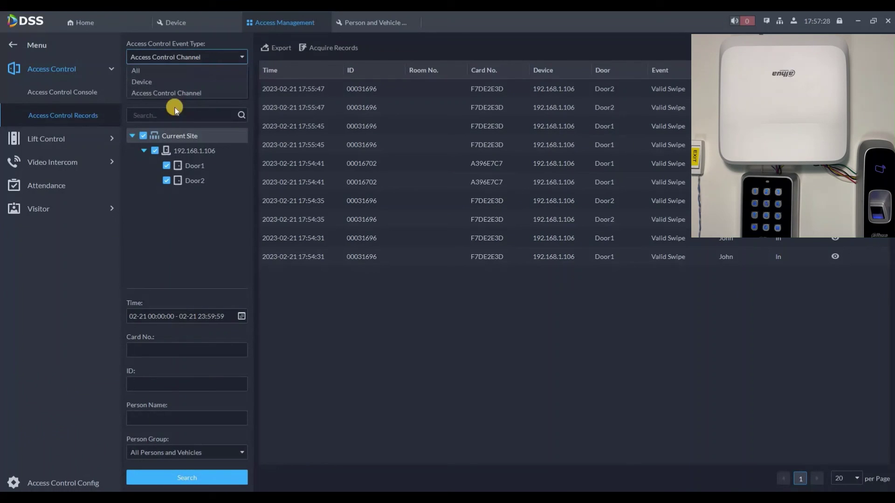
pyautogui.click(136, 70)
pyautogui.click(187, 478)
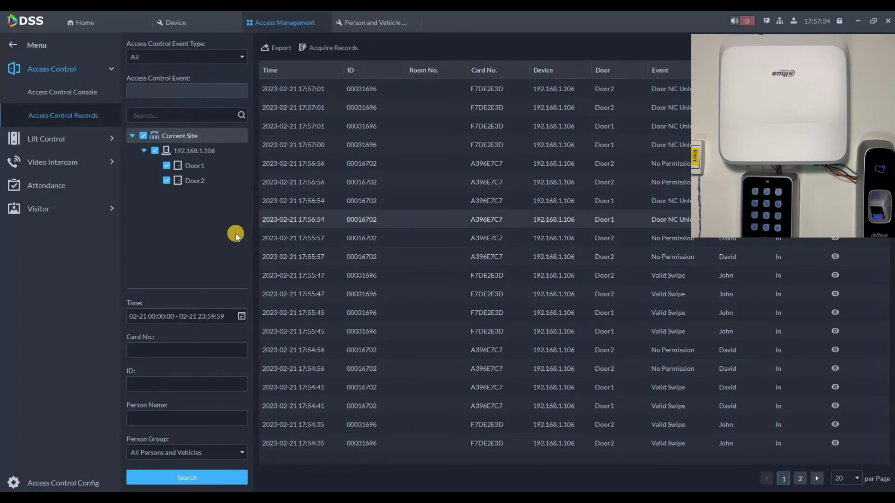
pyautogui.click(55, 89)
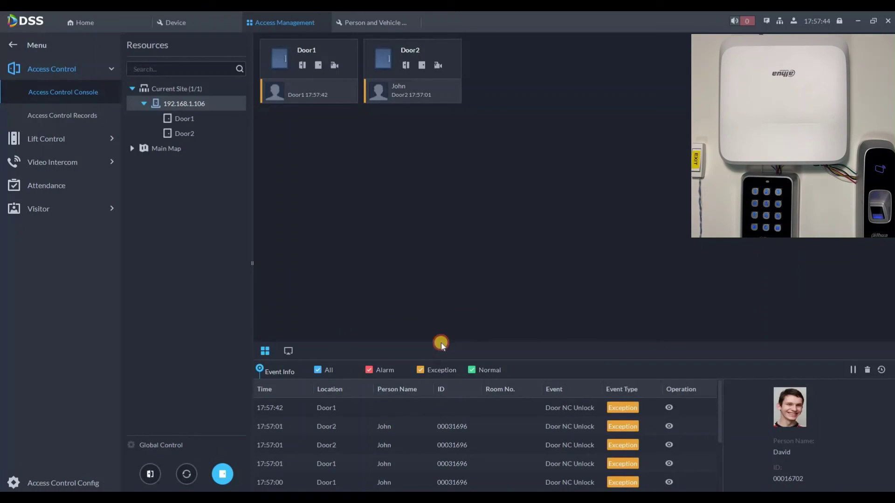
# - Return the doors to Normal and view both Door1 camera feeds for the new Door1 event
pyautogui.click(493, 276)
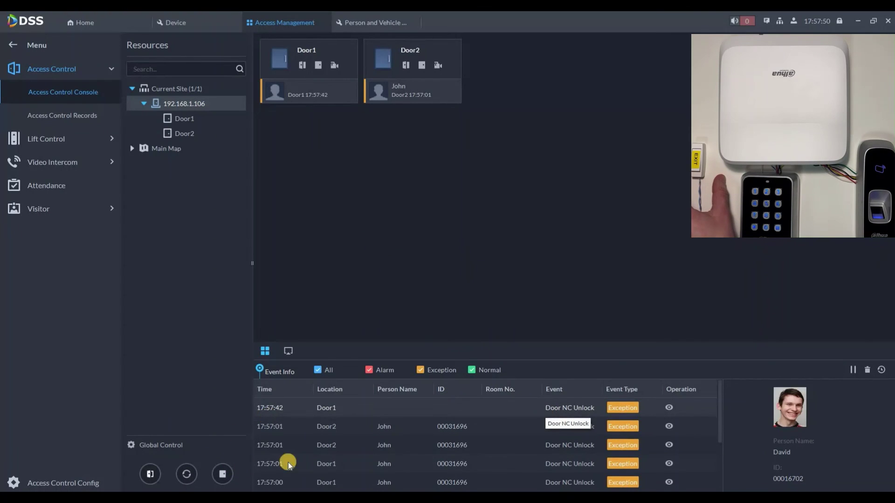
pyautogui.click(520, 410)
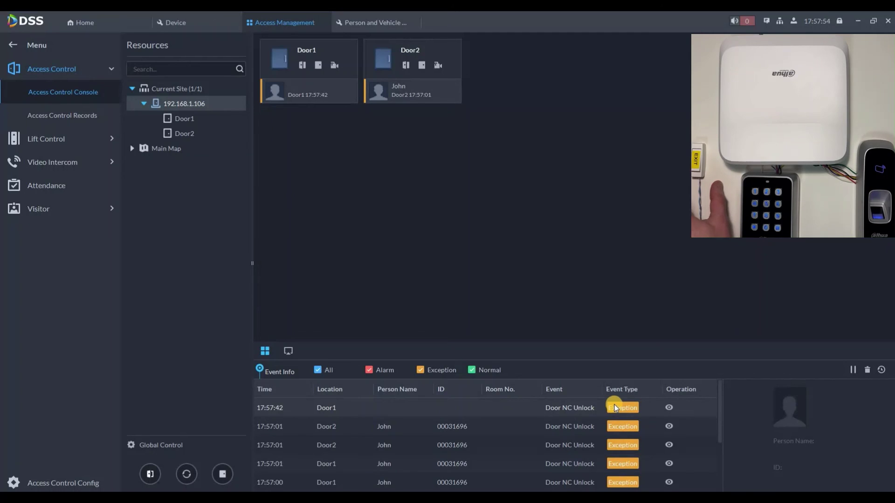
pyautogui.click(580, 410)
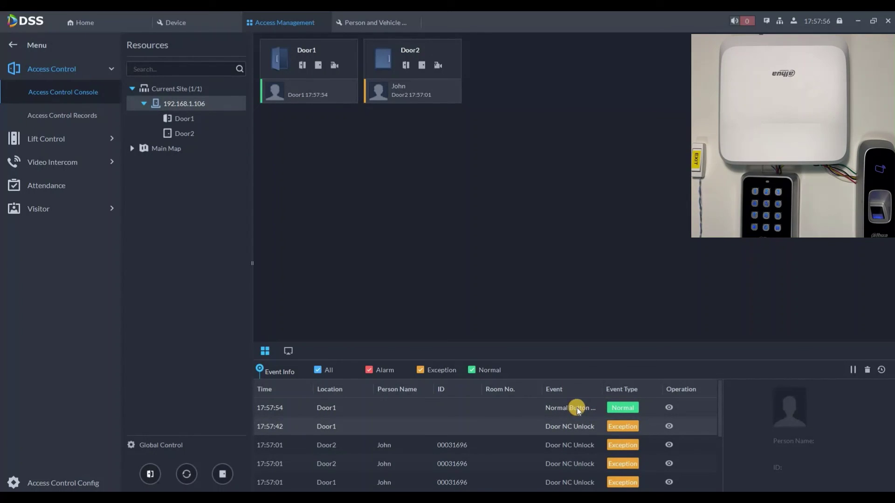
pyautogui.click(668, 407)
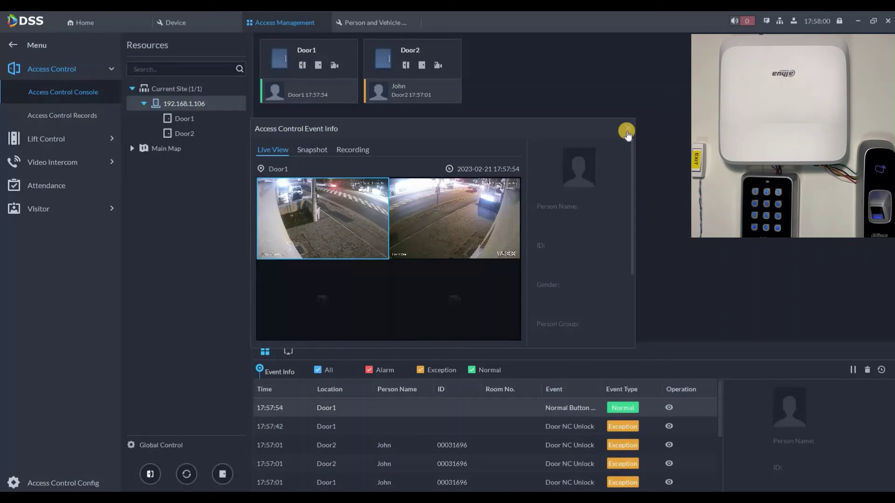
pyautogui.click(627, 131)
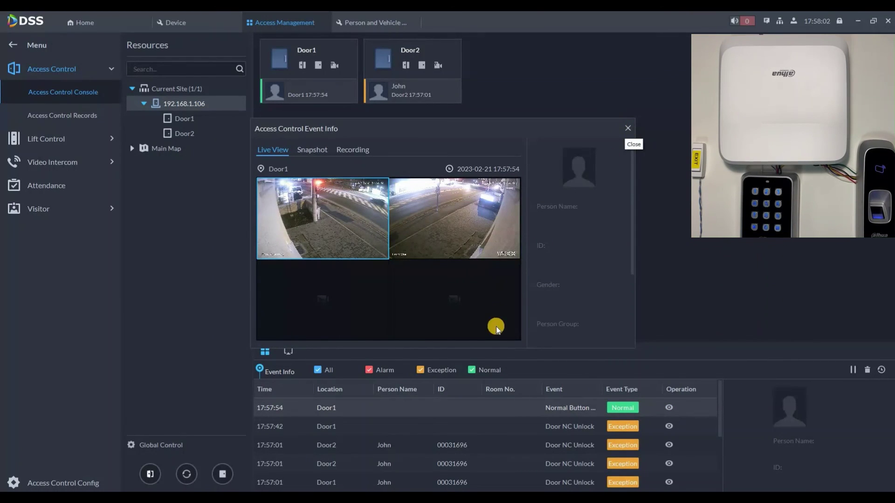